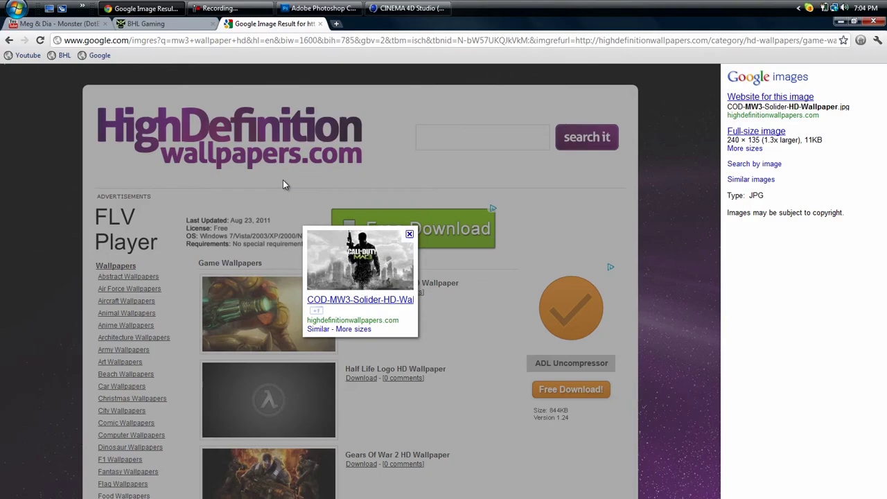
Open a web page with a large Modern Warfare 3 soldier wallpaper from the image search results.
left_click(10, 39)
left_click_drag(882, 115, 883, 162)
left_click(738, 374)
right_click(456, 264)
left_click(728, 208)
left_click_drag(883, 98, 886, 146)
Copy the Call of Duty MW3 soldier wallpaper from the web page and switch to Photoshop.
right_click(491, 136)
left_click(500, 169)
left_click(319, 8)
left_click(54, 26)
left_click(820, 389)
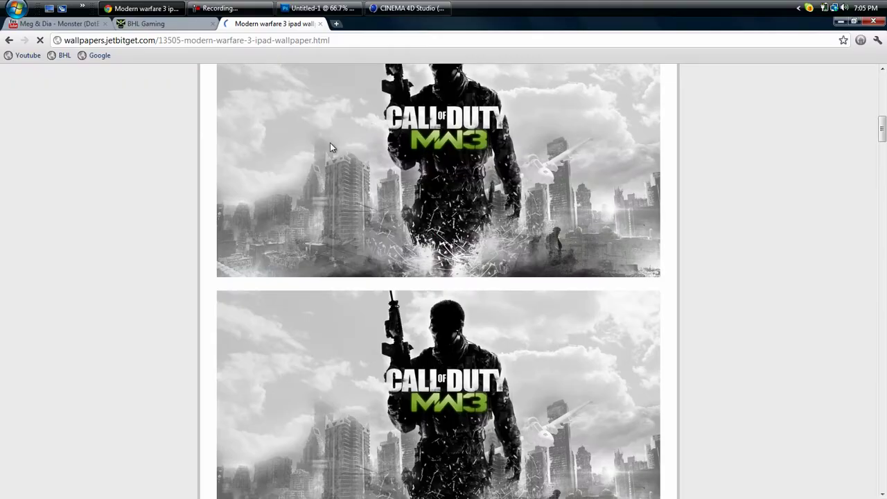
right_click(375, 172)
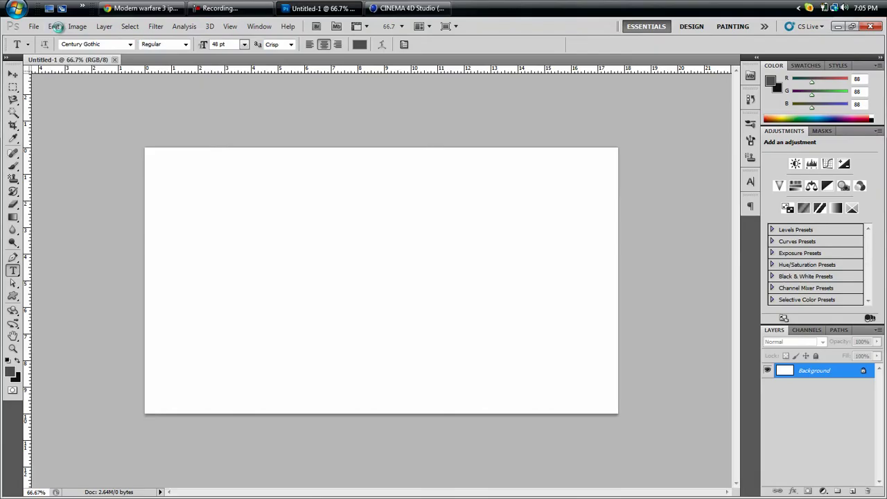
Unlock the Background as Layer 0 and paste the soldier wallpaper above it, shifted up and left to centre the soldier.
left_click(54, 26)
double_click(815, 372)
key("Return")
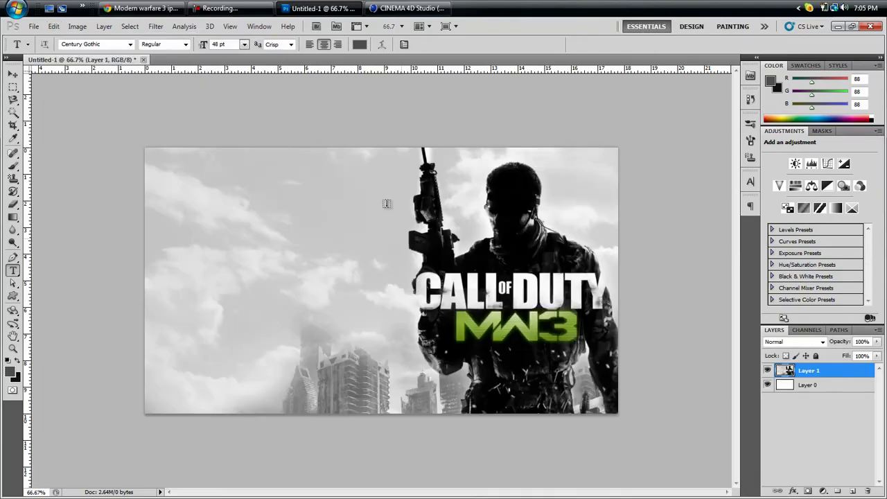
left_click_drag(485, 320, 357, 291)
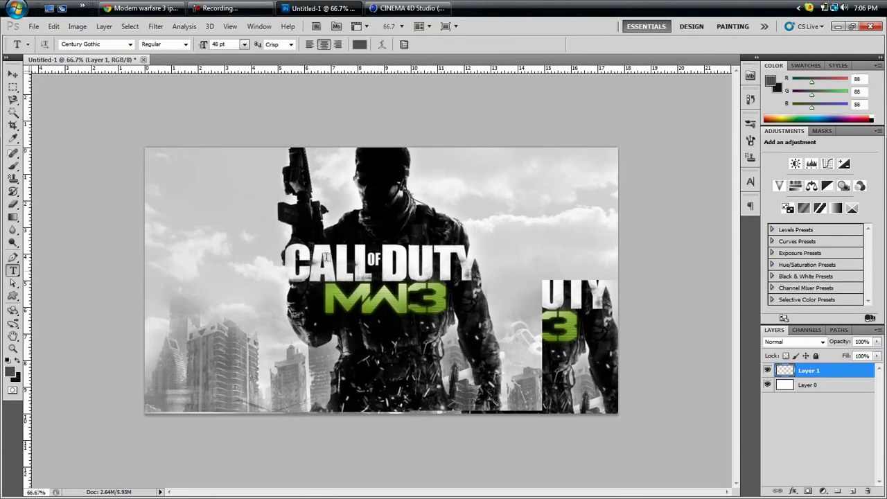
Select the sky and buildings around the soldier with the Magic Wand at tolerance 32 and delete them, keeping the soldier layer.
left_click(13, 113)
left_click(200, 208)
key("Delete")
left_click(541, 326)
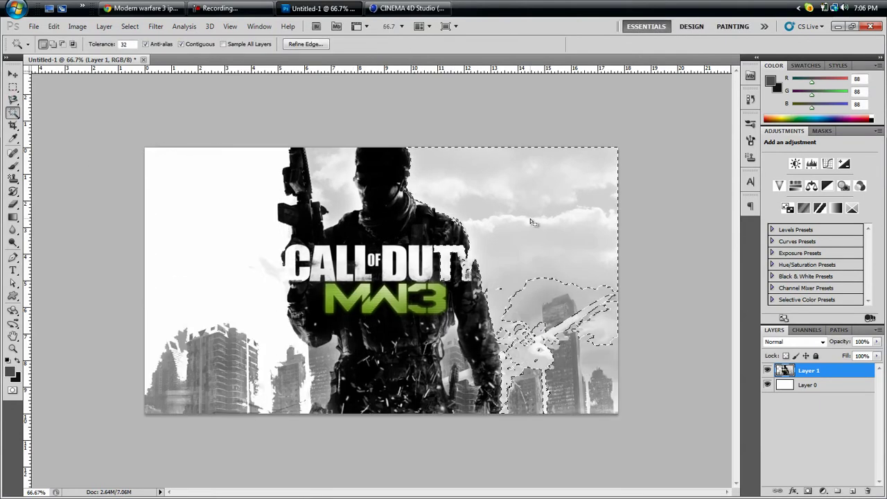
key("Delete")
left_click(591, 372)
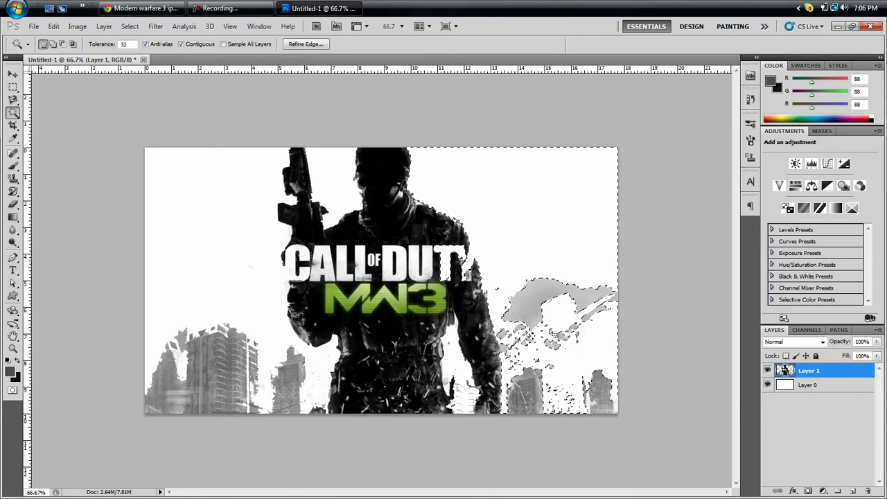
key("Delete")
left_click(190, 351)
key("Delete")
key("ctrl+d")
key("Delete")
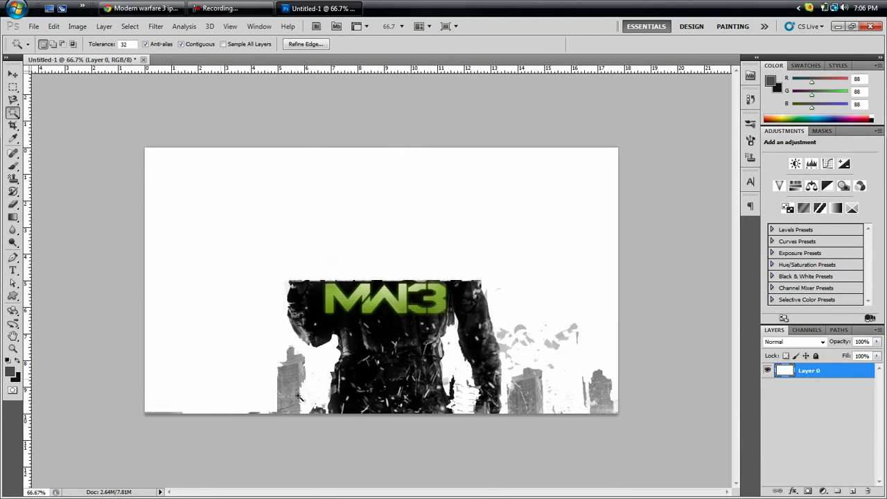
key("ctrl+z")
Erase the leftover buildings beside the soldier and shift the cut-out slightly to the right.
left_click(14, 205)
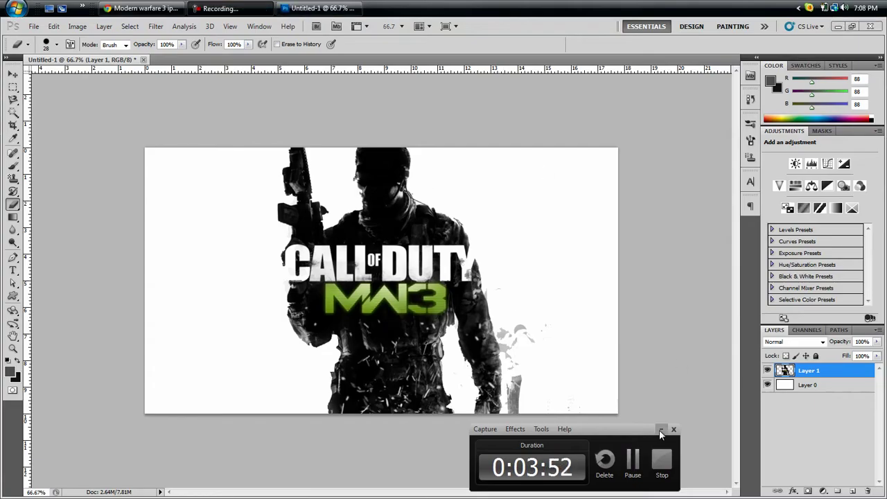
left_click(660, 430)
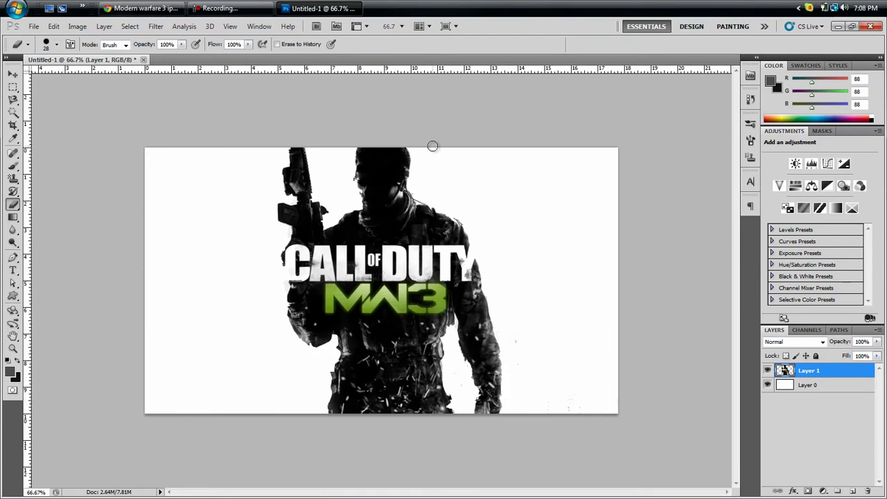
mouse_move(387, 264)
left_mouse_down()
mouse_move(392, 279)
mouse_move(400, 275)
left_mouse_up()
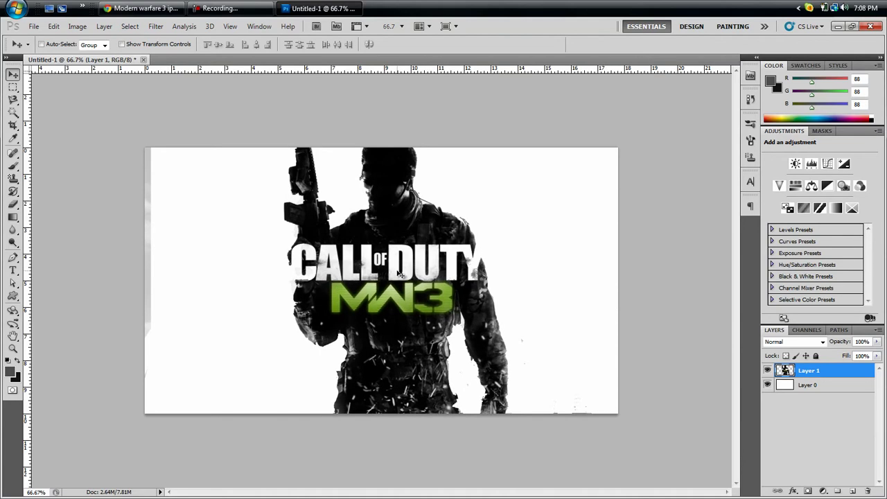
Place Grunge_paper_texture_by_arghus from the Textures folder over the soldier and stretch its width to 117.17%.
left_click(839, 27)
double_click(104, 36)
left_click_drag(883, 93, 883, 221)
left_click_drag(663, 229, 426, 302)
left_click_drag(490, 281, 525, 281)
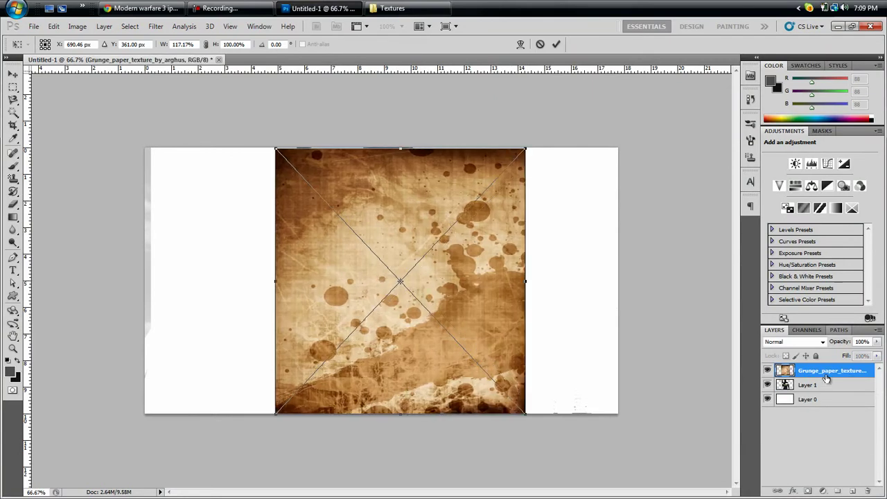
key("Return")
Set the grunge paper texture layer to Overlay and clip it to the soldier layer.
left_click(796, 342)
left_click(775, 190)
right_click(851, 370)
left_click(809, 232)
Place the Green abstract texture from the Textures folder at 60% scale and set its blend mode to Overlay.
left_click(443, 8)
scroll(745, 283, "up", 2)
left_click(659, 259)
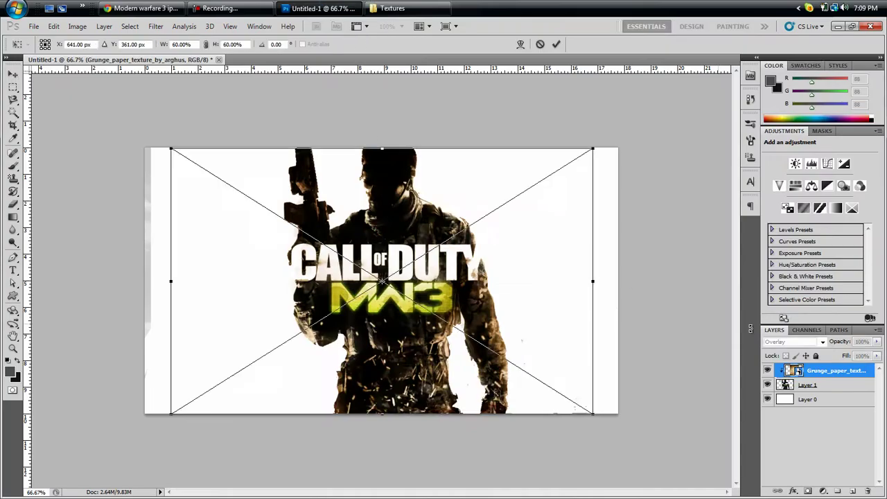
left_click(793, 342)
left_click(783, 222)
key("Return")
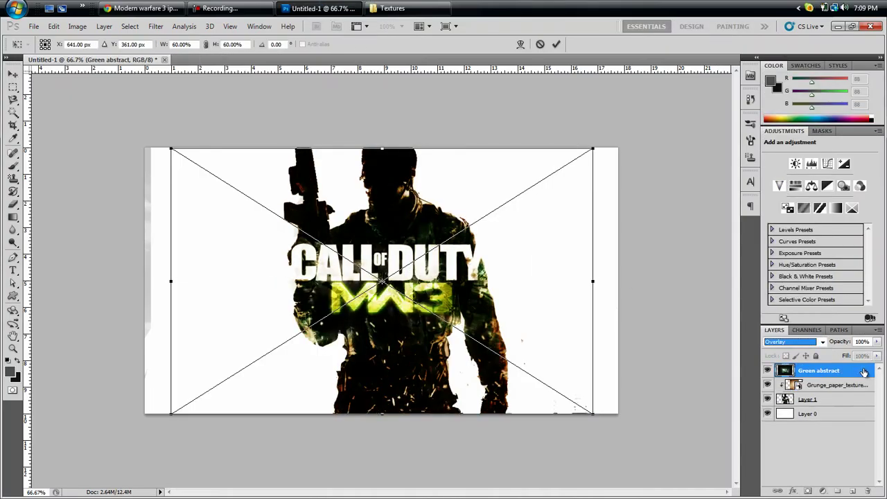
left_click_drag(499, 313, 501, 343)
left_click(555, 44)
Copy the MW3 screenshot collage from the wallpaper web page and paste it directly above Layer 0, behind the soldier.
left_click(392, 8)
left_click(142, 8)
left_click_drag(882, 129, 882, 105)
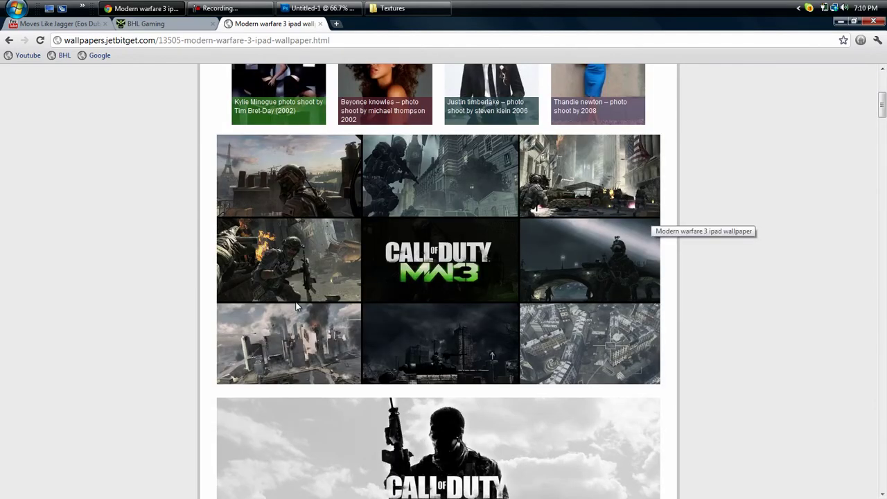
left_click(319, 8)
double_click(840, 411)
left_click(54, 27)
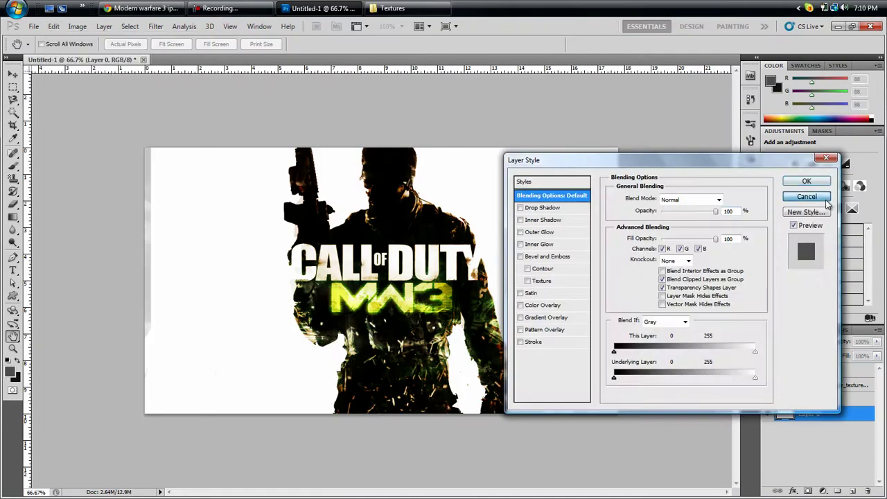
left_click(817, 198)
left_click(54, 27)
left_click(79, 128)
Clip the Green abstract texture layer to the soldier layer.
right_click(843, 372)
left_click(781, 238)
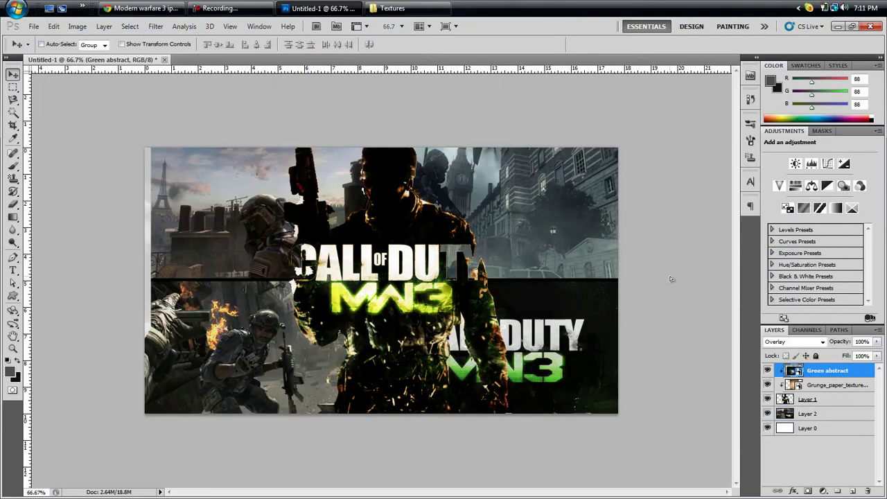
Delete the pasted screenshot collage layer.
left_click(841, 415)
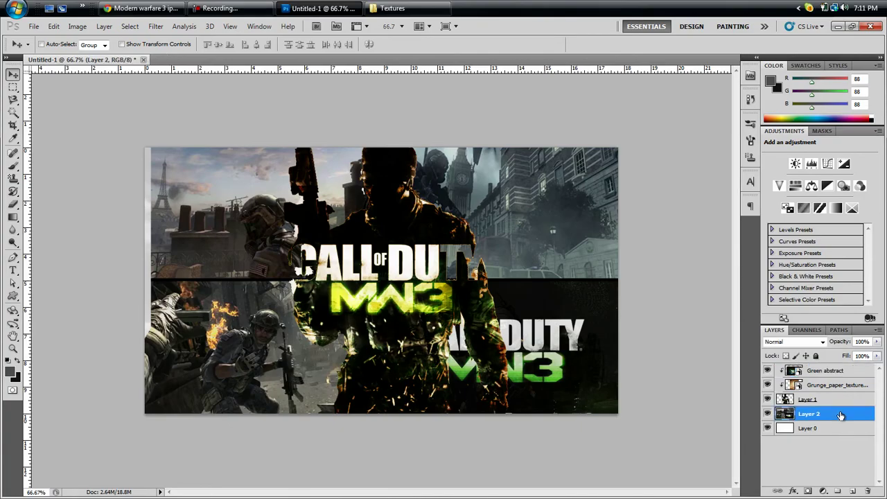
key("Delete")
Switch to the browser and search Google Images for "mw3 gameplay pics".
left_click(166, 9)
key("alt+Left")
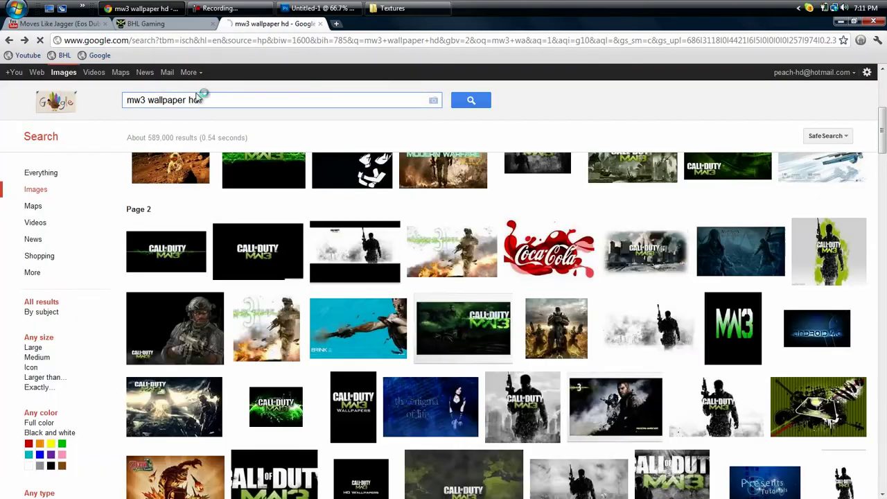
triple_click(200, 99)
type("mw3 gameplay")
left_click(201, 128)
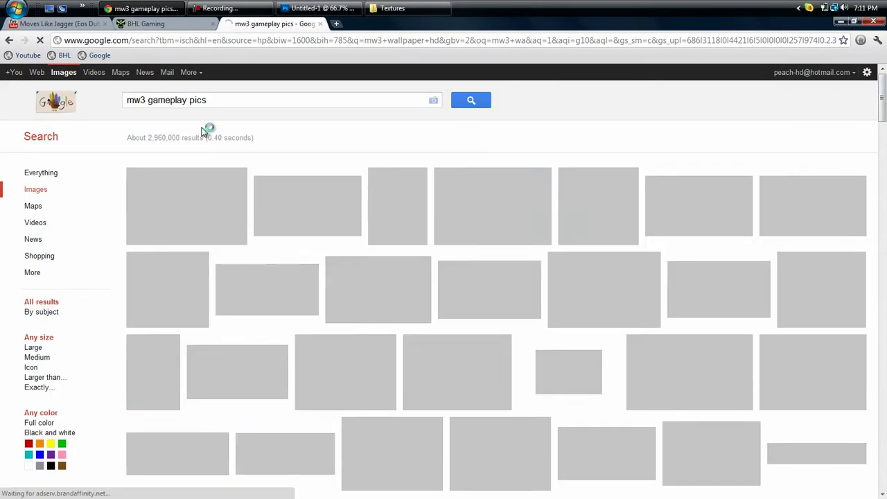
View the avforums.com gameplay trailer picture and return to the image results.
mouse_move(795, 206)
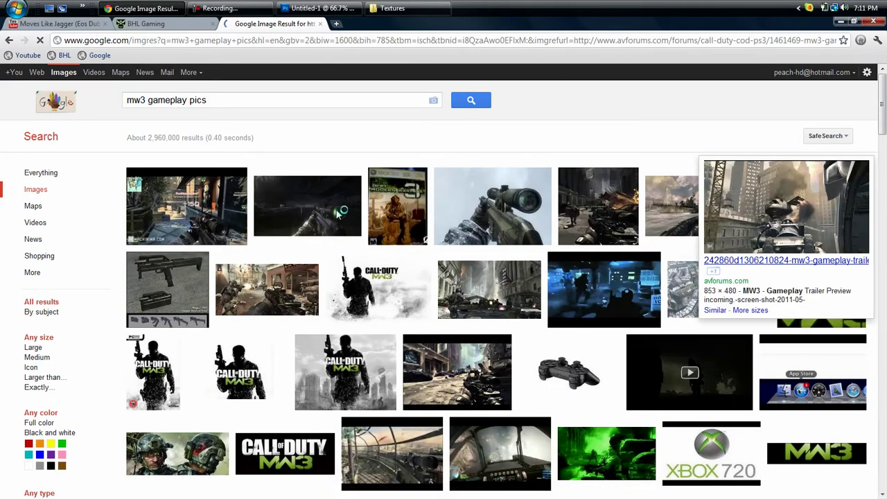
left_click(789, 207)
right_click(290, 240)
left_click(161, 167)
left_click(9, 40)
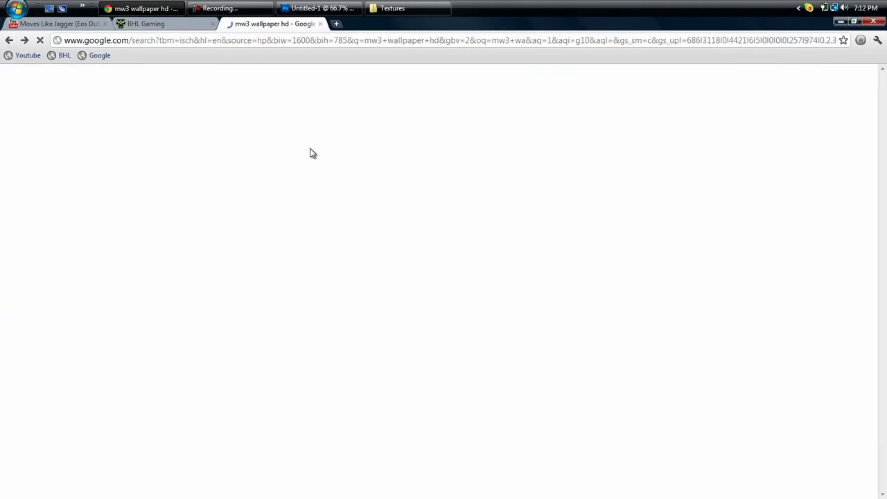
Open a street firefight gameplay picture from further down the results, copy it and switch back to Photoshop.
left_click_drag(884, 109, 883, 172)
mouse_move(803, 471)
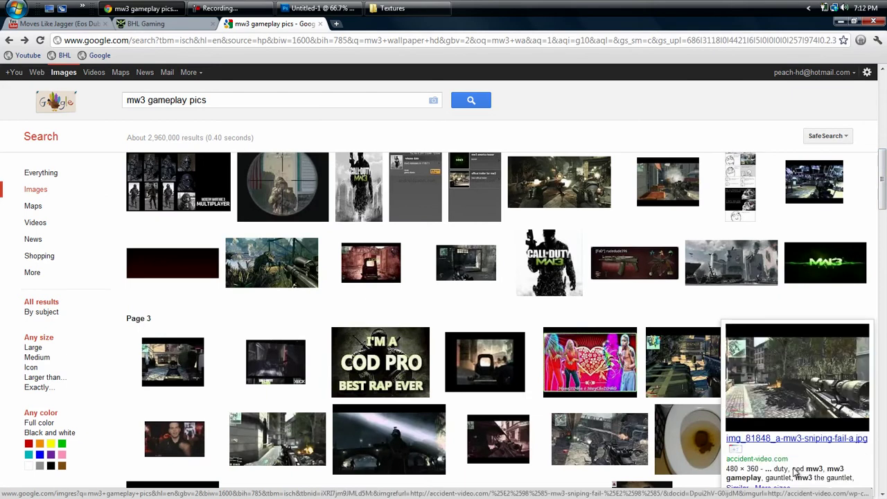
left_click(560, 175)
right_click(282, 261)
left_click(305, 291)
left_click(59, 24)
left_click(319, 8)
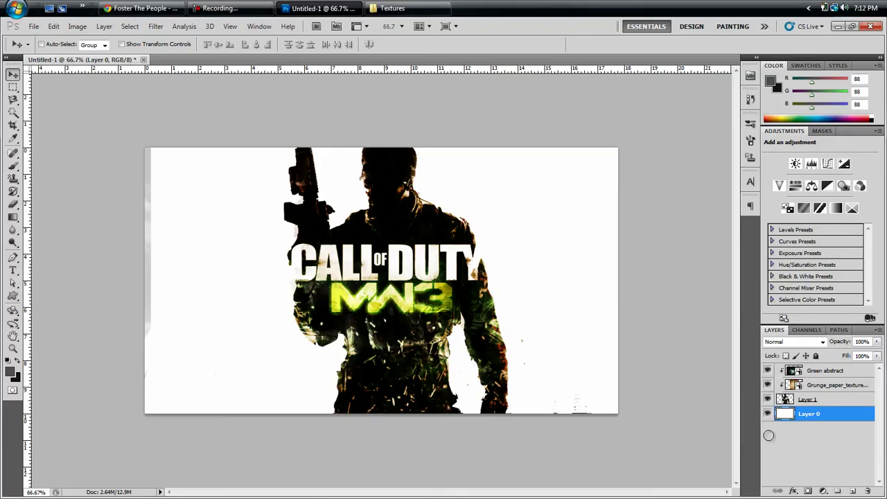
Merge the grunge paper and Green abstract texture layers down into Layer 1.
key("e")
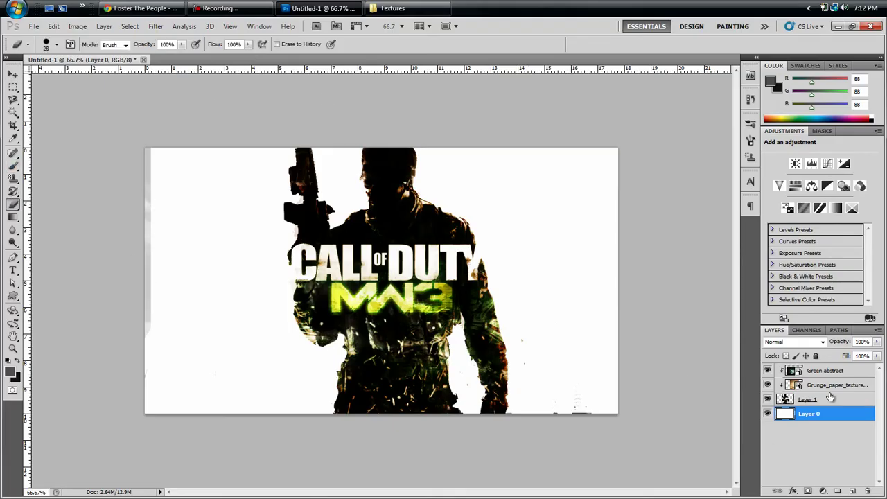
right_click(845, 389)
left_click(748, 324)
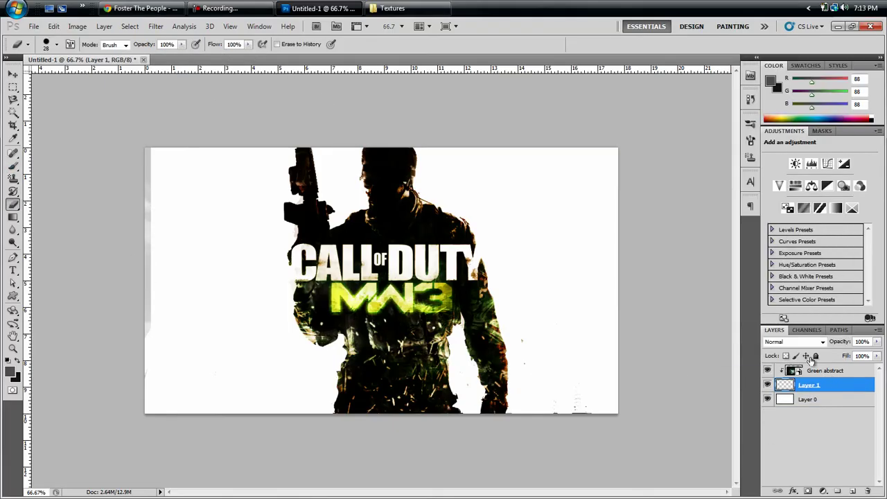
right_click(828, 375)
left_click(745, 289)
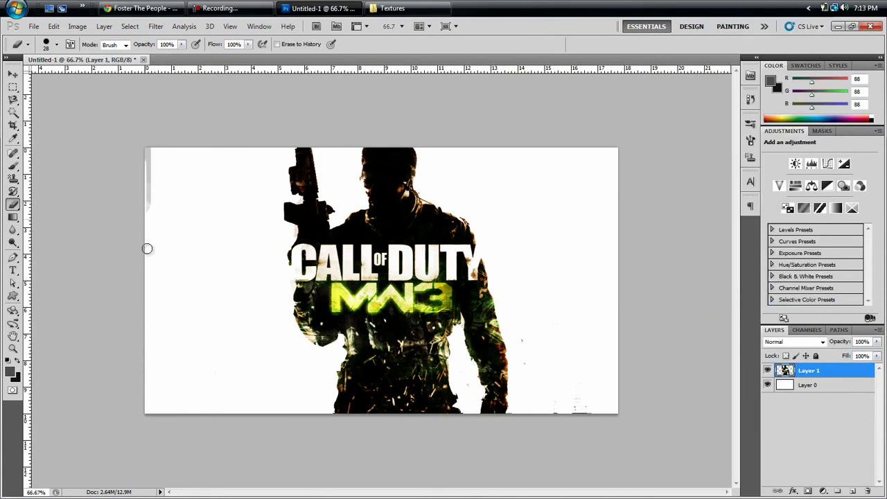
Paste the gameplay picture behind the soldier and scale it to fit the upper-left area of the canvas.
left_click(55, 28)
left_click(69, 128)
left_click_drag(283, 264, 158, 179)
key("ctrl+t")
left_click_drag(373, 236, 399, 266)
left_click_drag(349, 219, 371, 243)
left_click(556, 44)
Try a gradient across the right edge of the gameplay picture and undo it.
left_click(13, 217)
left_click_drag(421, 186, 408, 186)
key("ctrl+z")
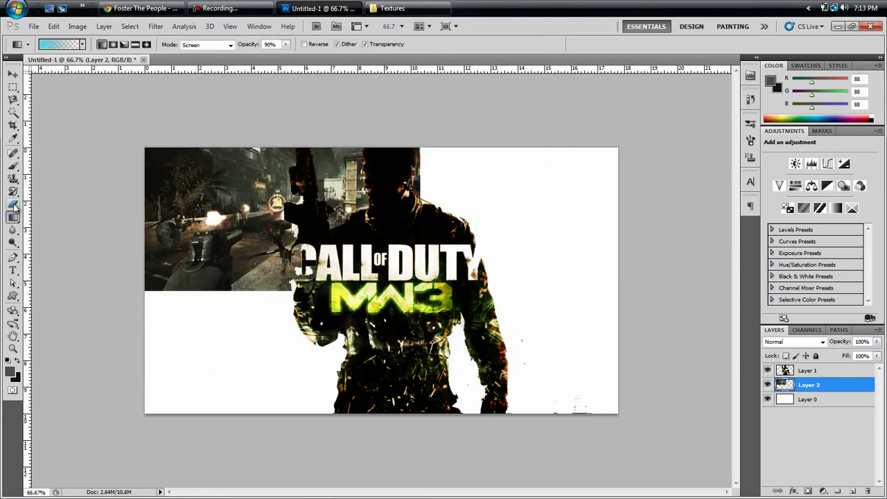
Erase the gameplay picture's hard right edge beside the soldier's head with a 55 px brush.
left_click(13, 203)
left_click(56, 45)
left_click(480, 150)
left_click_drag(428, 148, 431, 234)
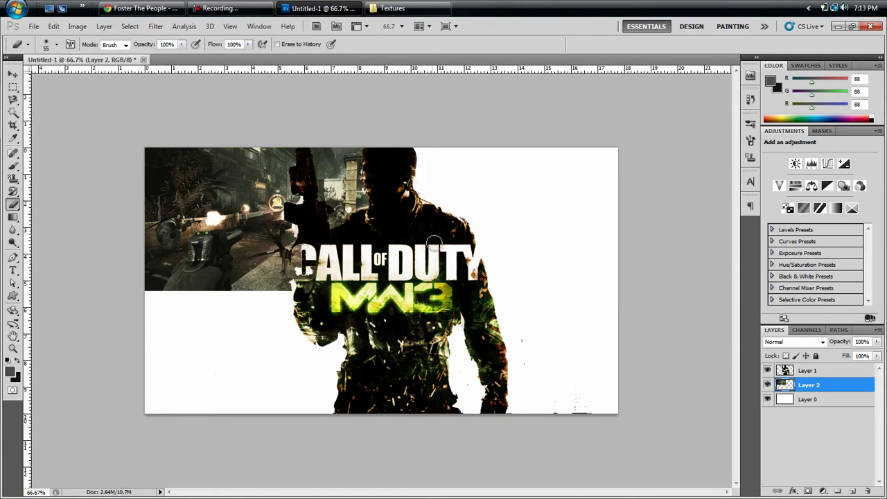
Place the Flare (9) image from the Textures folder at 66.67% scale over the gameplay picture.
left_click(400, 8)
left_click_drag(881, 216, 885, 193)
left_click_drag(366, 423, 165, 174)
left_click_drag(578, 326, 530, 303)
Set the placed flare's blend mode to Lighten, then rotate and position it over the gameplay picture.
left_click(795, 341)
left_click(774, 189)
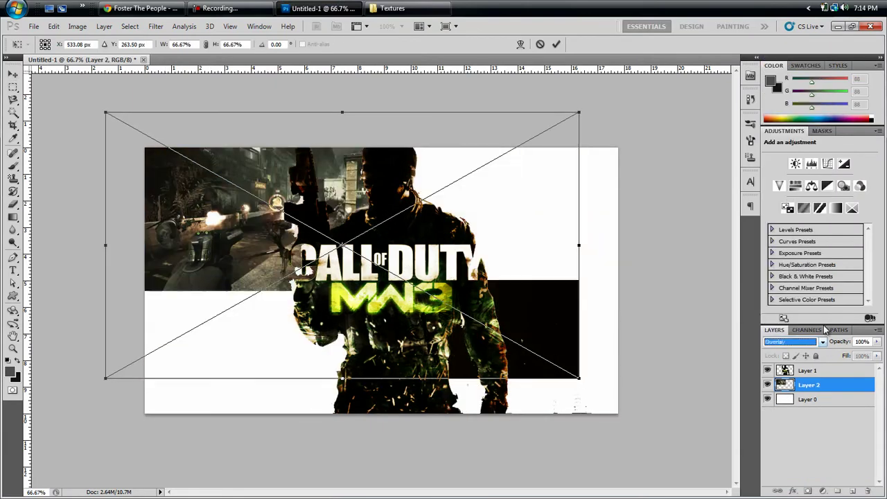
left_click(822, 342)
left_click(790, 158)
left_click_drag(508, 237, 443, 151)
left_click_drag(582, 289, 484, 368)
left_click_drag(437, 205, 407, 218)
key("Return")
Place chrome_material_08 from the Textures folder at 100% scale over the gameplay picture in the canvas's upper-left area.
left_click(403, 4)
scroll(467, 275, "up", 5)
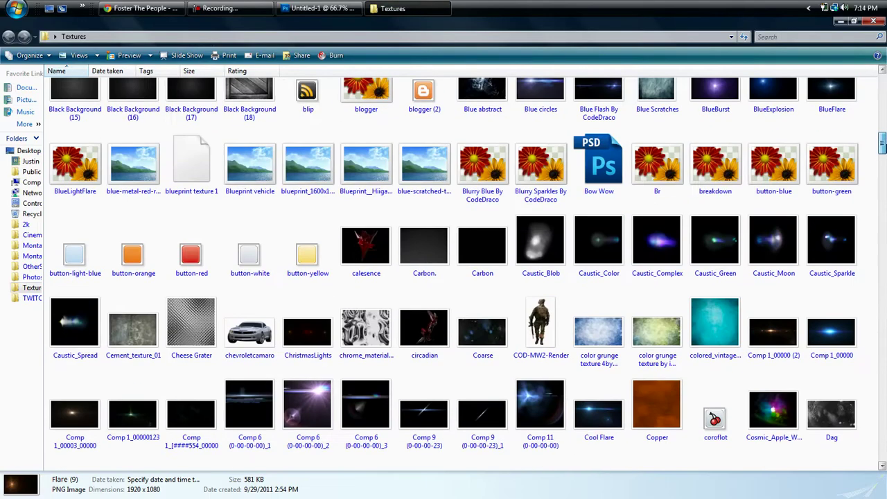
left_click(311, 5)
left_click_drag(311, 4, 284, 239)
left_click(661, 428)
left_click_drag(326, 272, 202, 216)
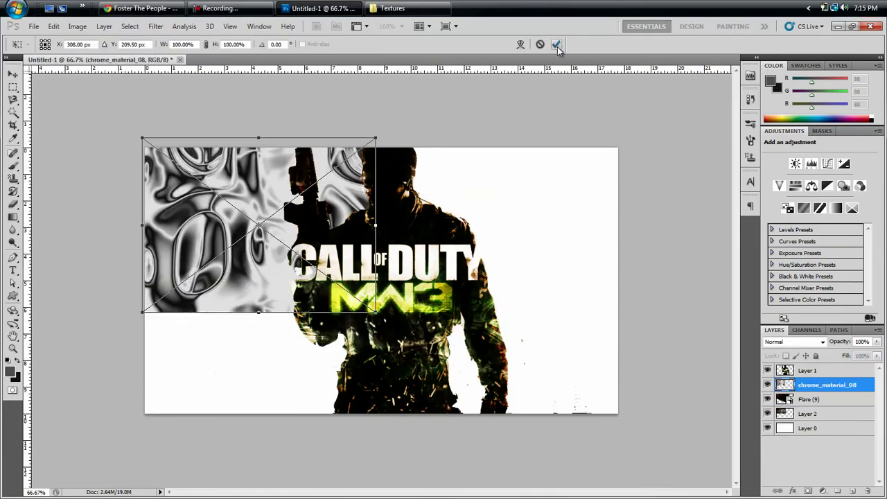
left_click(557, 44)
Clip the chrome_material_08 layer to the layer beneath it and set its blend mode to Overlay.
right_click(845, 386)
left_click(797, 254)
left_click(794, 341)
left_click(785, 194)
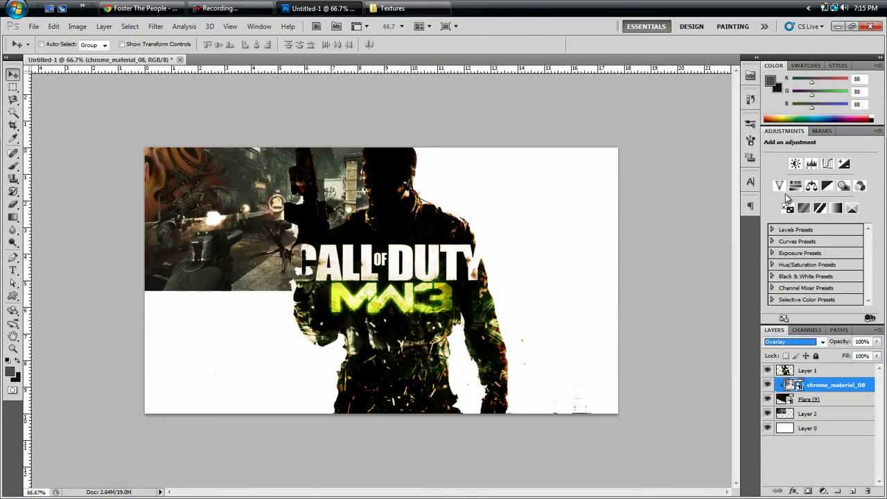
Try merging the Flare (9) layer down into the gameplay picture layer and undo the merge.
right_click(840, 401)
left_click(755, 362)
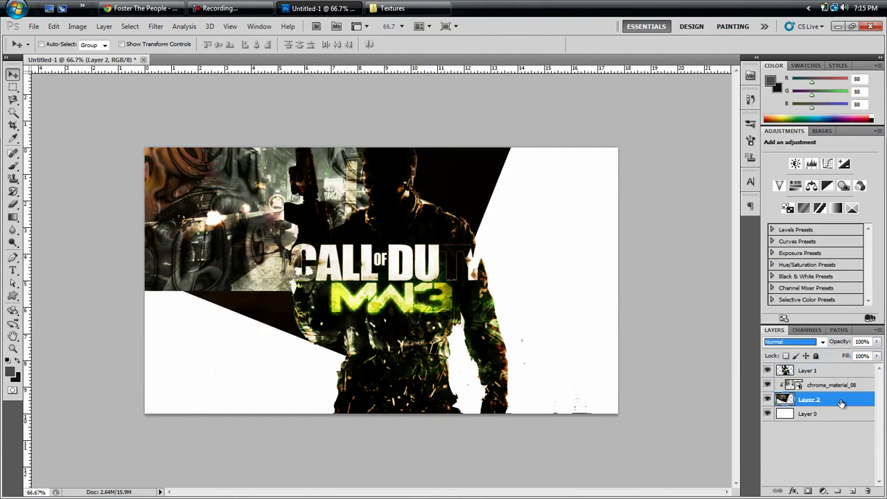
key("ctrl+z")
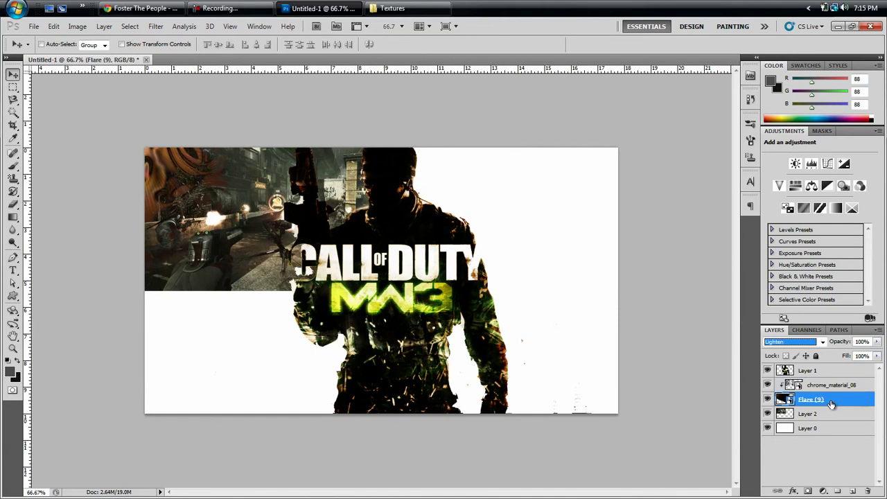
Remove the Flare (9) layer from between the chrome texture and the gameplay picture.
right_click(841, 400)
left_click(755, 363)
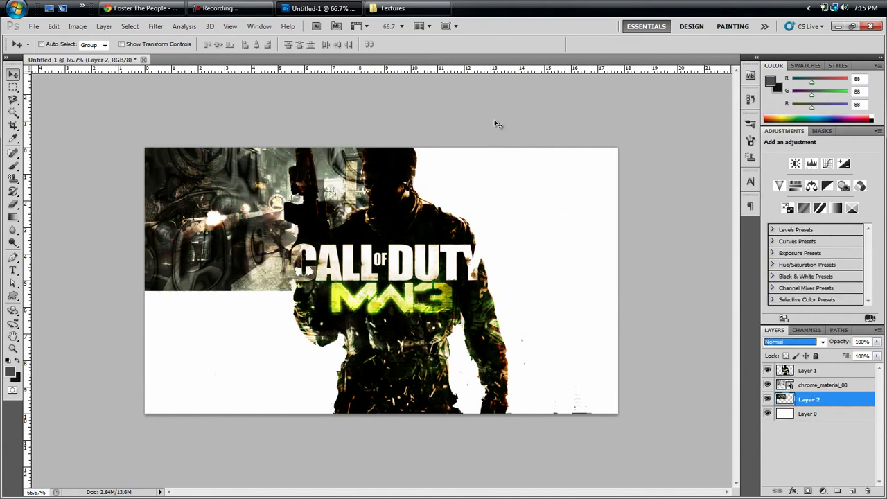
Soften the lower edge of the upper-left gameplay picture with the Eraser.
left_click(13, 204)
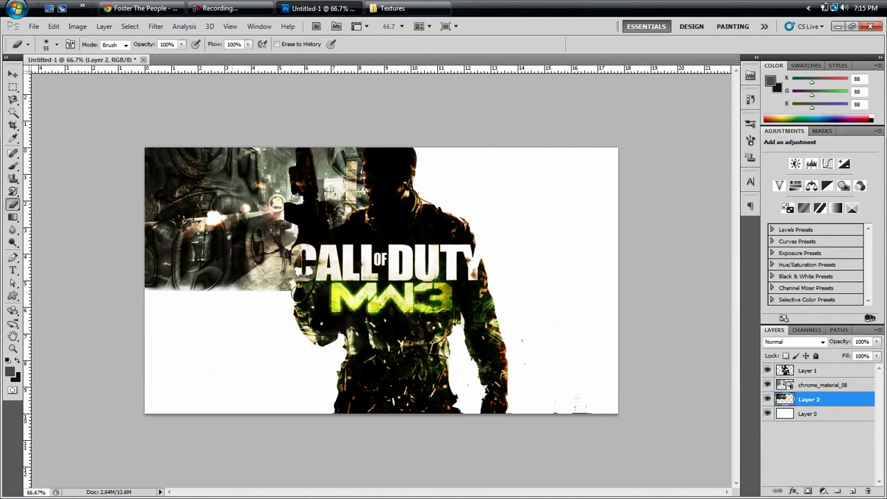
Switch to Chrome and copy the codmw3reveal_o.jpg ruined city picture from the "mw3 gameplay pics" image results.
left_click(144, 9)
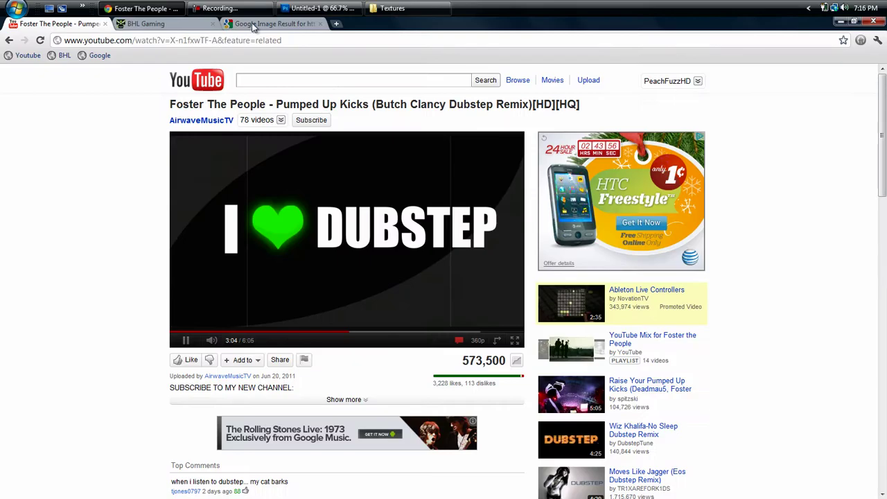
left_click(253, 25)
left_click(10, 38)
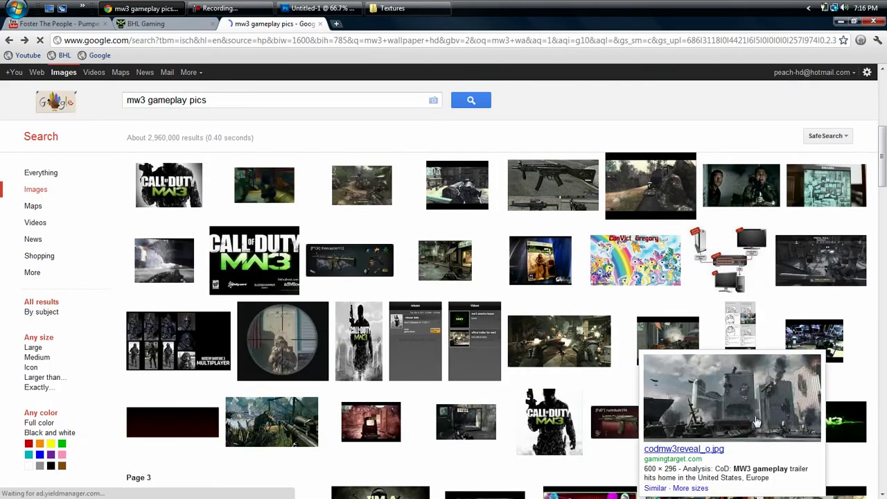
left_click(756, 421)
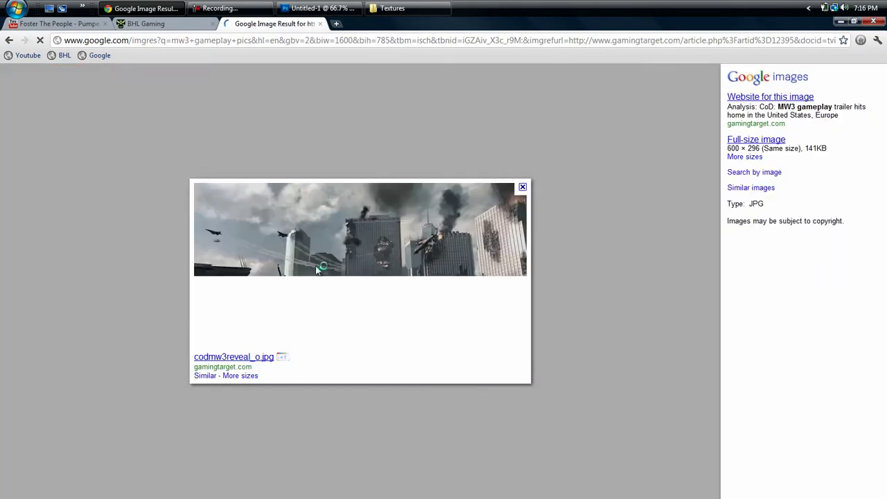
left_click(300, 7)
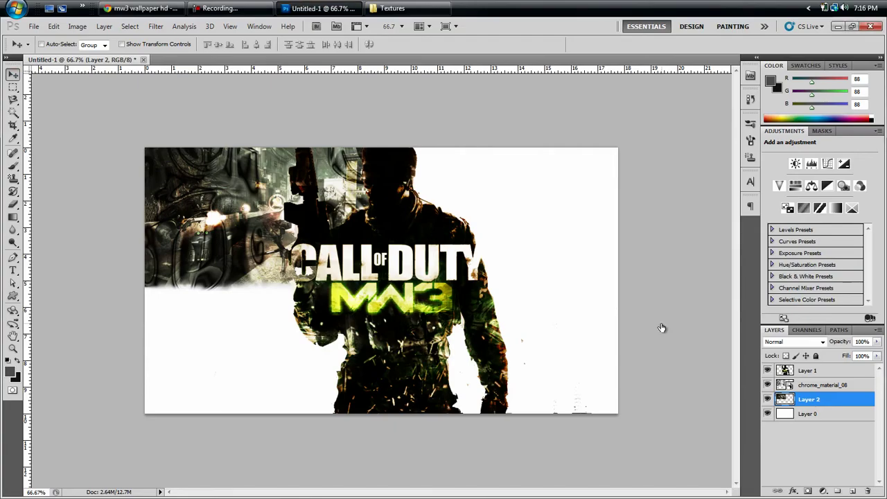
Paste the city picture into the Photoshop document and enlarge it to fill the canvas's lower-left area beneath the first gameplay picture.
left_click(51, 26)
left_click(84, 121)
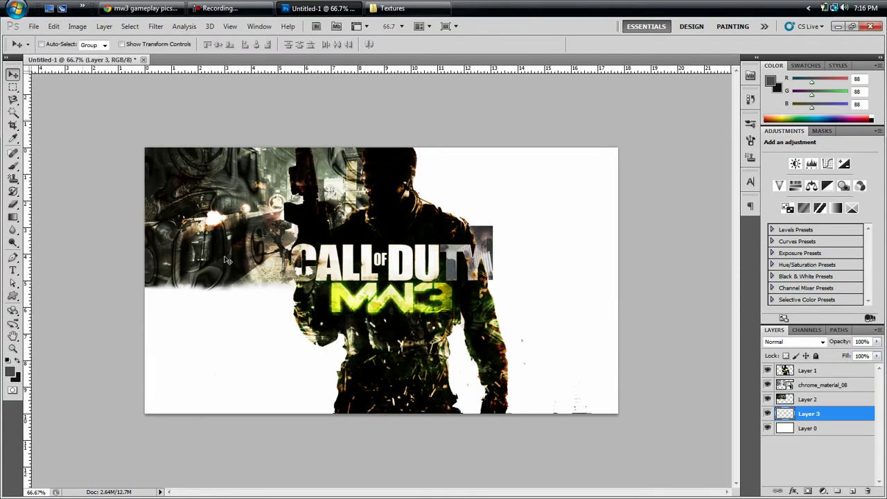
left_click_drag(242, 330, 176, 377)
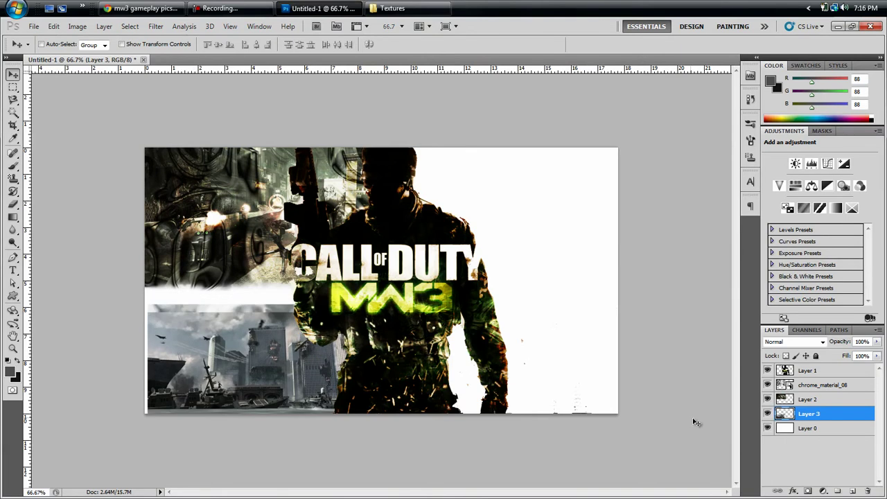
key("ctrl+t")
left_click_drag(370, 304, 390, 293)
left_click_drag(329, 366, 345, 357)
key("Return")
Raise the city picture layer above the chrome texture, and merge the rasterized chrome_material_08 layer down into Layer 2.
left_click_drag(810, 414, 833, 407)
right_click(834, 400)
left_click(766, 214)
right_click(841, 400)
left_click(782, 367)
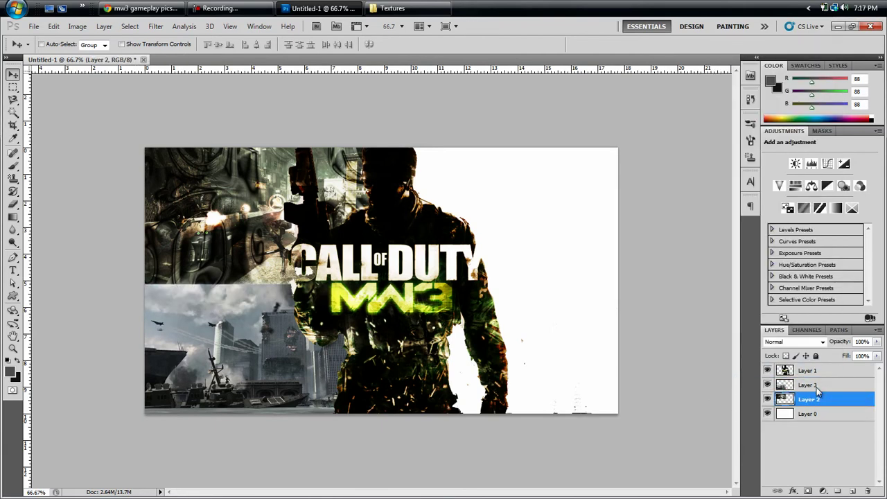
Place Paper_Texture (8) from the Textures folder over the city picture with its blend mode set to Overlay.
left_click(12, 204)
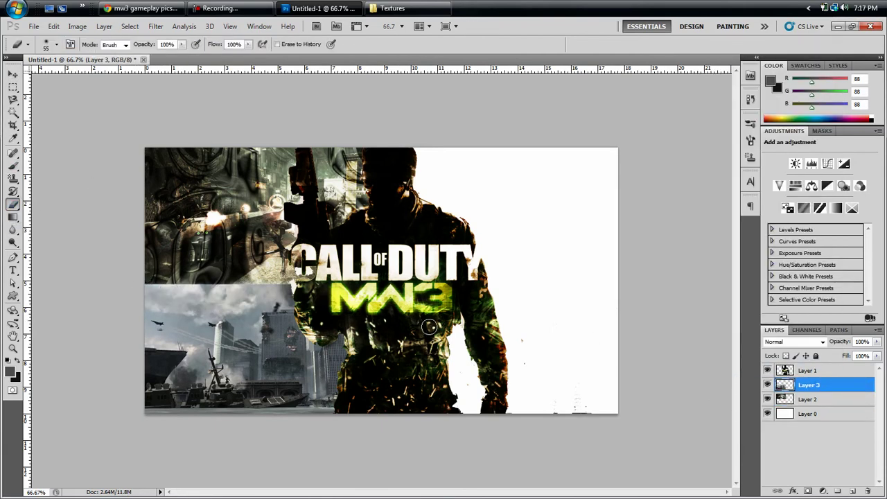
key("v")
left_click(392, 8)
left_click_drag(882, 79, 882, 313)
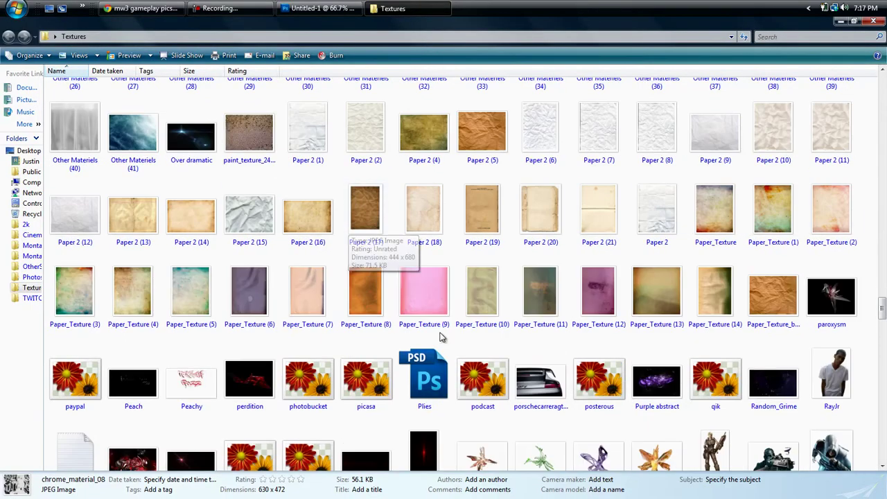
left_click(293, 7)
left_click_drag(443, 325, 257, 356)
left_click_drag(284, 312, 367, 311)
left_click(822, 341)
left_click(789, 189)
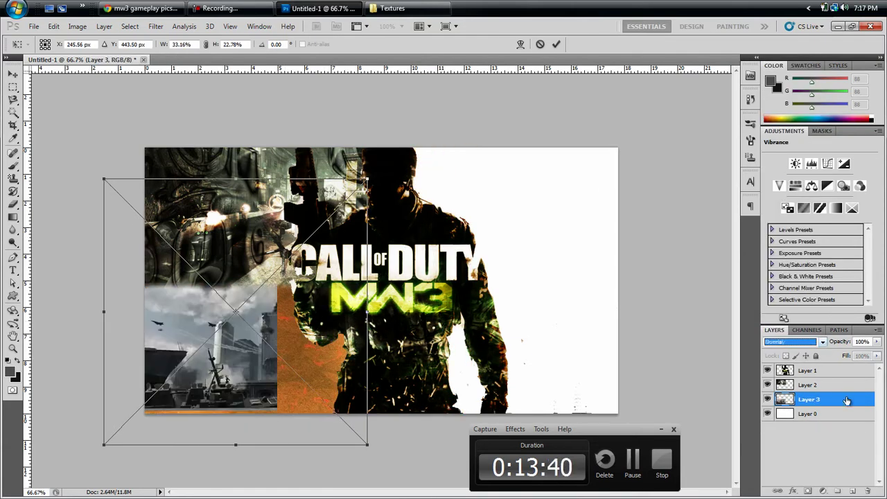
key("Return")
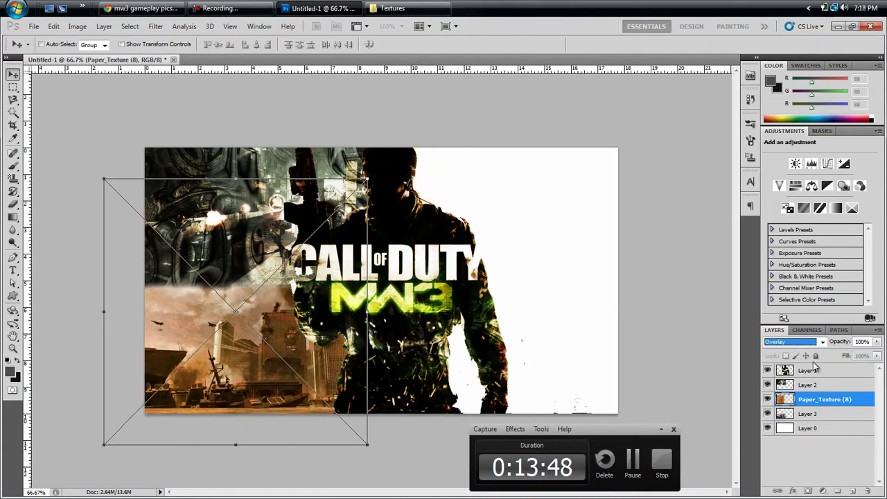
Rasterize the Paper_Texture (8) layer and merge it down into the city picture layer.
right_click(777, 399)
left_click(714, 267)
right_click(842, 400)
left_click(801, 369)
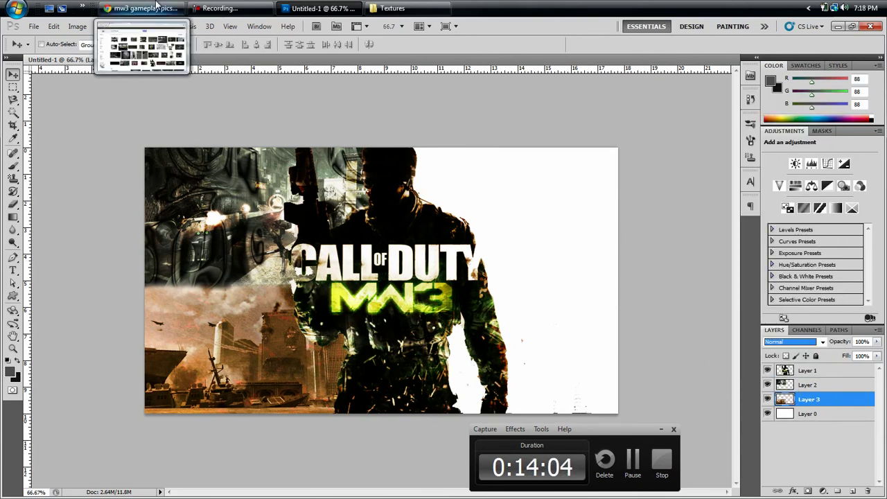
Switch to Chrome and copy the game1.jpg street firefight picture from the image results.
left_click(156, 5)
left_click_drag(883, 165, 884, 114)
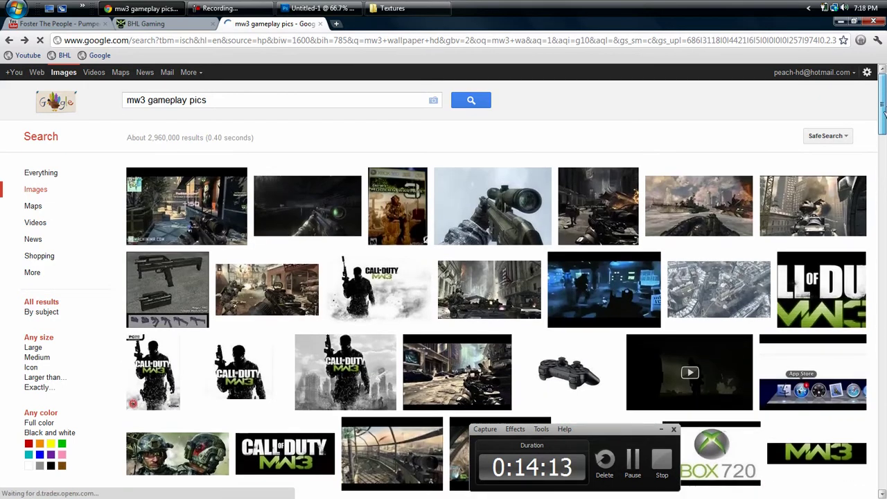
left_click(294, 296)
right_click(302, 258)
left_click(326, 289)
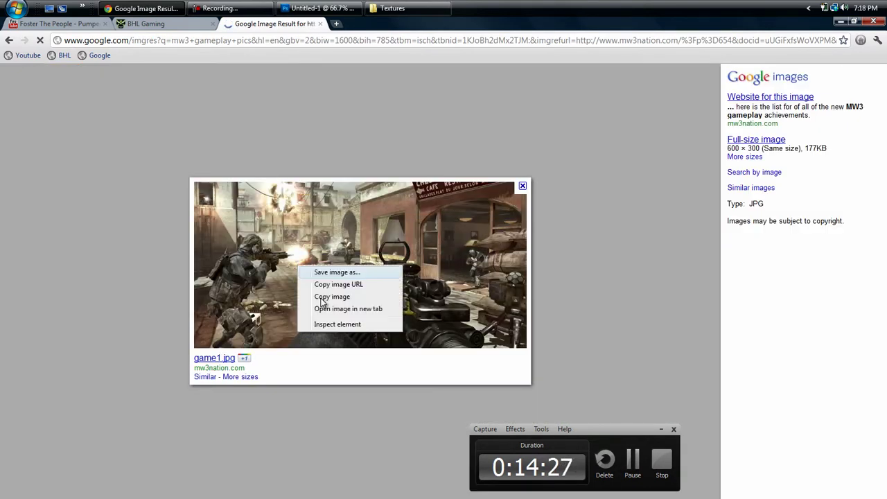
Paste the firefight picture above Layer 0 in Photoshop and move it into the canvas's upper-right area.
left_click(291, 6)
left_click(807, 414)
left_click(54, 27)
left_click(76, 122)
left_click_drag(382, 296, 584, 220)
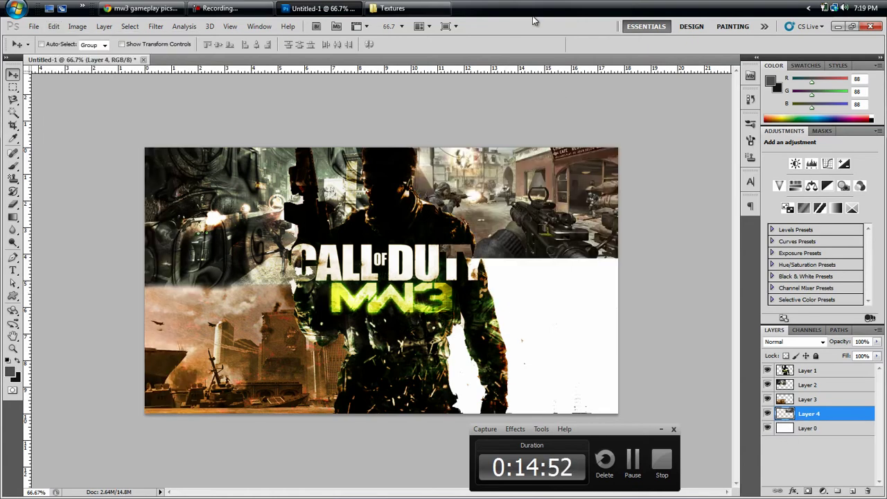
Start the suggested Adele - Rolling In The Deep video on the YouTube page and return to Photoshop.
left_click(139, 8)
left_click(88, 24)
left_click(446, 196)
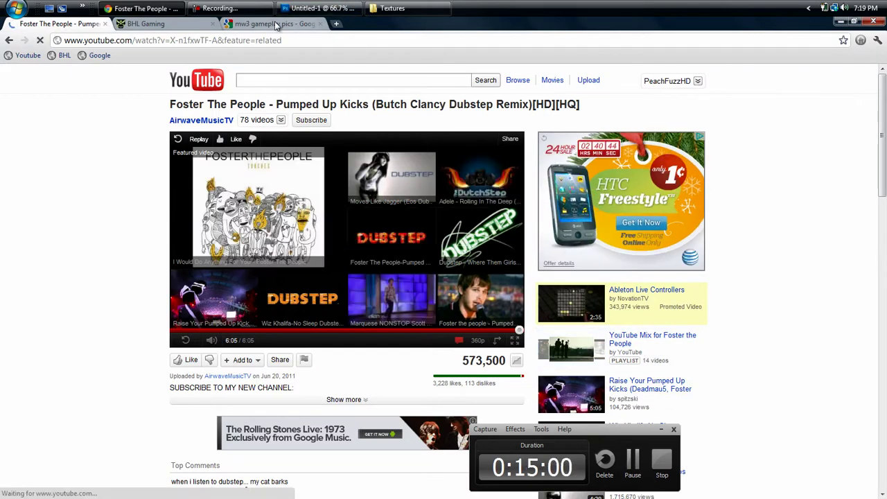
left_click(305, 8)
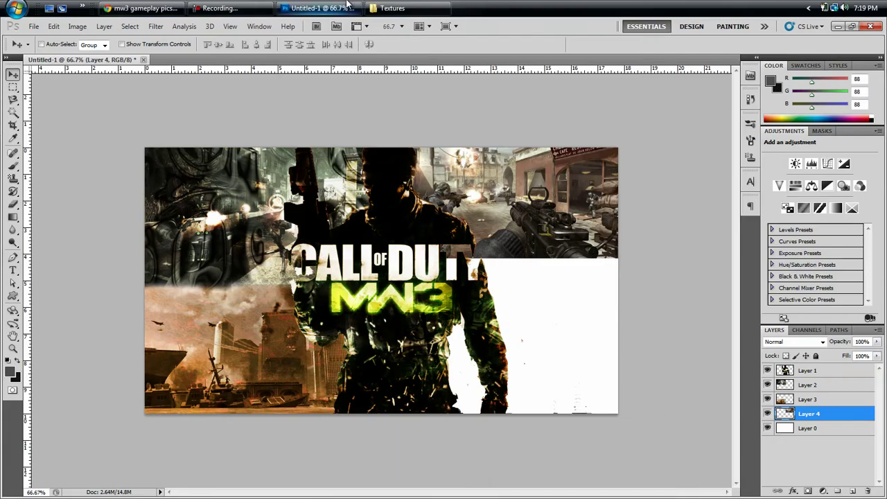
Place Rocks (49) from the Textures folder over the upper-right picture, stretched past the canvas's right edge, with blend mode Overlay.
left_click(392, 7)
scroll(760, 159, "down", 15)
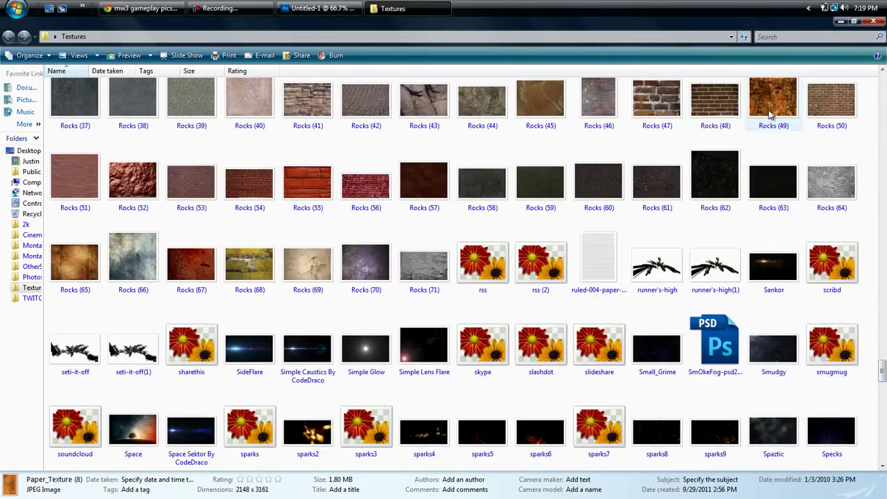
left_click_drag(773, 100, 301, 236)
left_click_drag(385, 277, 480, 211)
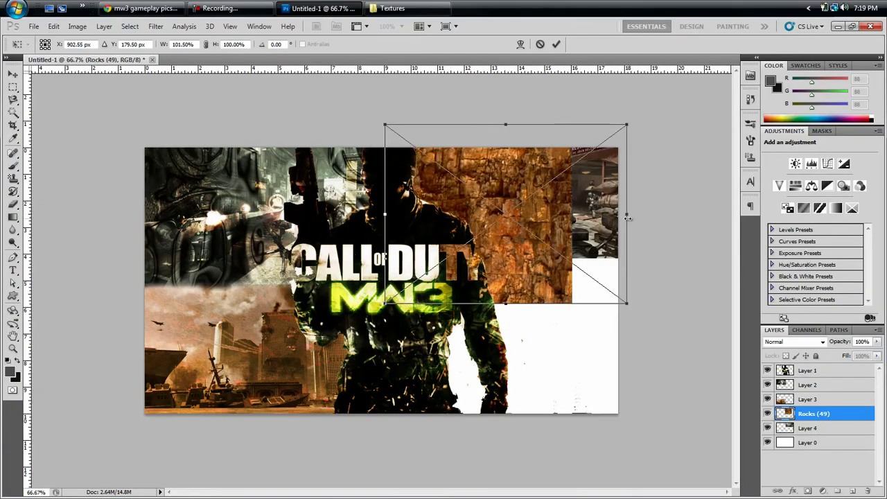
left_click_drag(572, 214, 627, 219)
left_click(557, 44)
left_click(823, 342)
left_click(790, 185)
Merge the Rocks (49) texture down into the upper-right firefight picture layer.
right_click(848, 413)
left_click(671, 413)
left_click(876, 342)
left_click(860, 356)
left_click(844, 463)
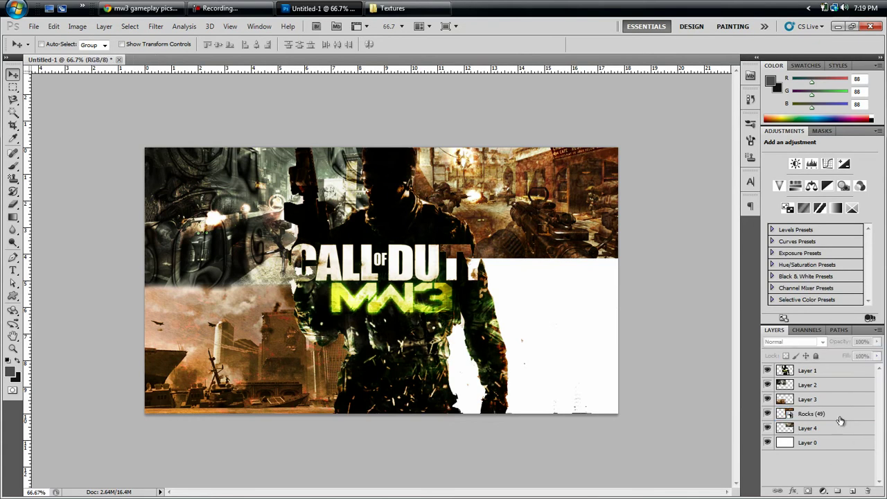
right_click(839, 415)
right_click(828, 414)
left_click(741, 374)
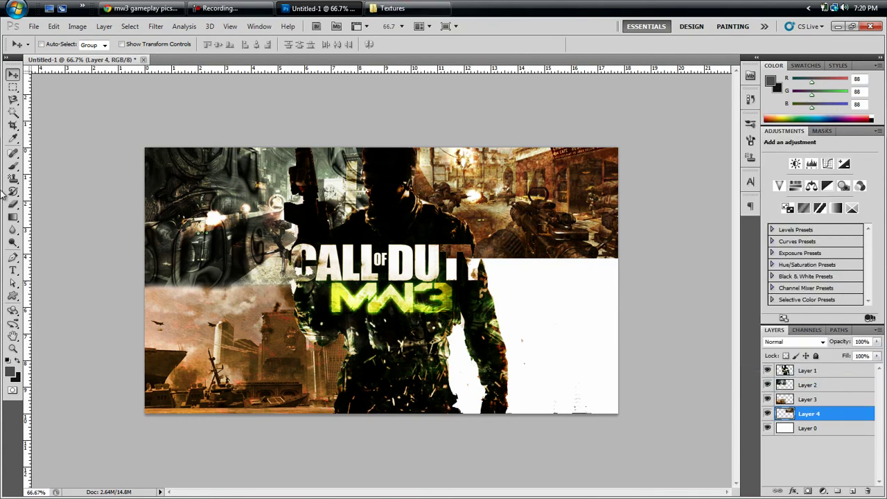
Erase the lower edge of the upper-right picture on Layer 4 softly, clearing it from the DUTY lettering.
key("e")
mouse_move(836, 375)
left_mouse_down()
mouse_move(831, 422)
mouse_move(832, 364)
left_mouse_up()
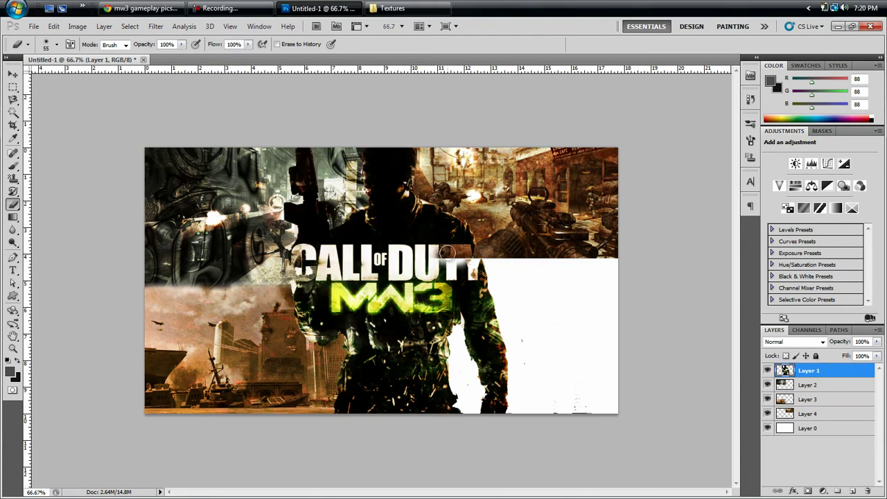
key("z")
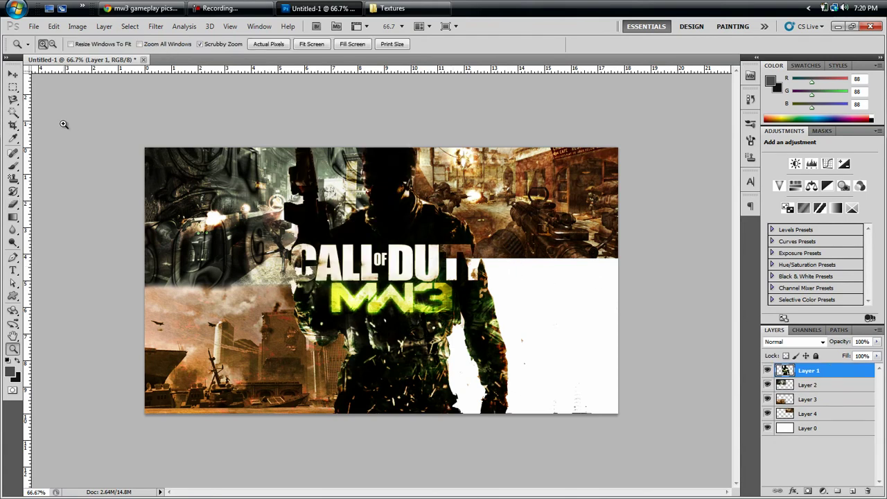
key("e")
left_click(827, 415)
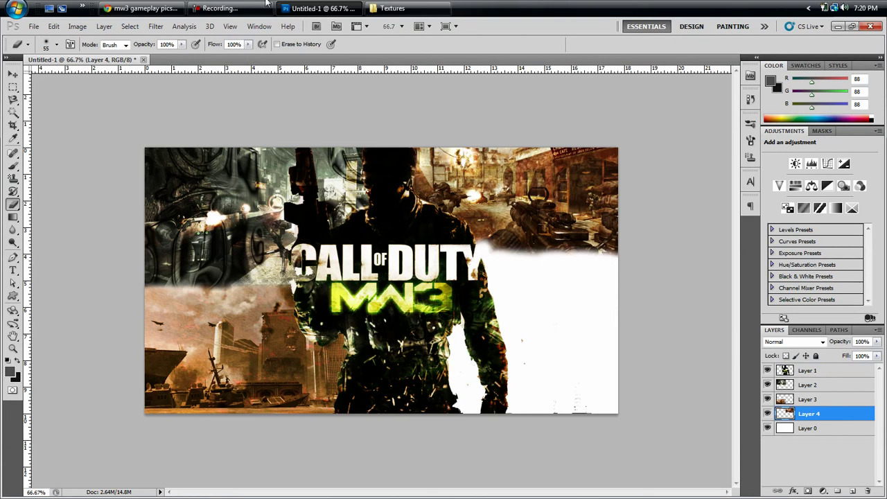
Find the smoky scene of an armed soldier further down Chrome's image results and copy the picture.
key("alt+Tab")
left_click_drag(886, 378, 885, 393)
left_click(143, 8)
left_click_drag(882, 114, 886, 293)
scroll(883, 291, "down", 3)
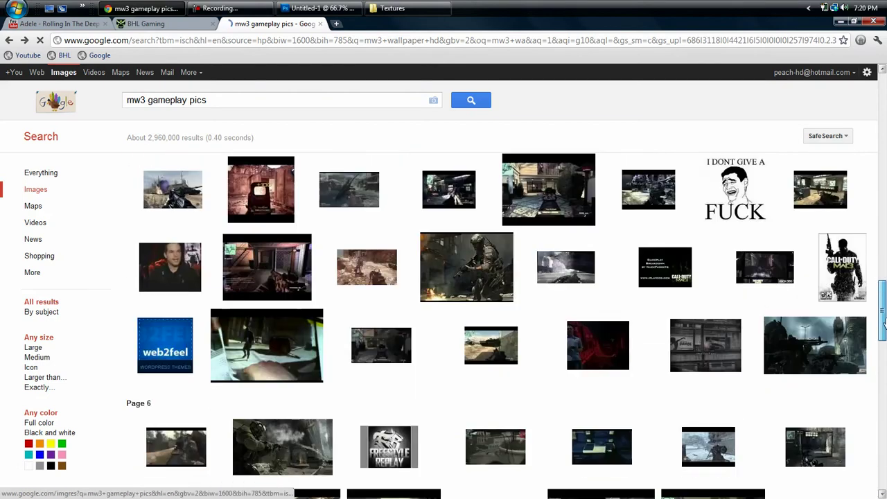
left_click(270, 420)
right_click(346, 241)
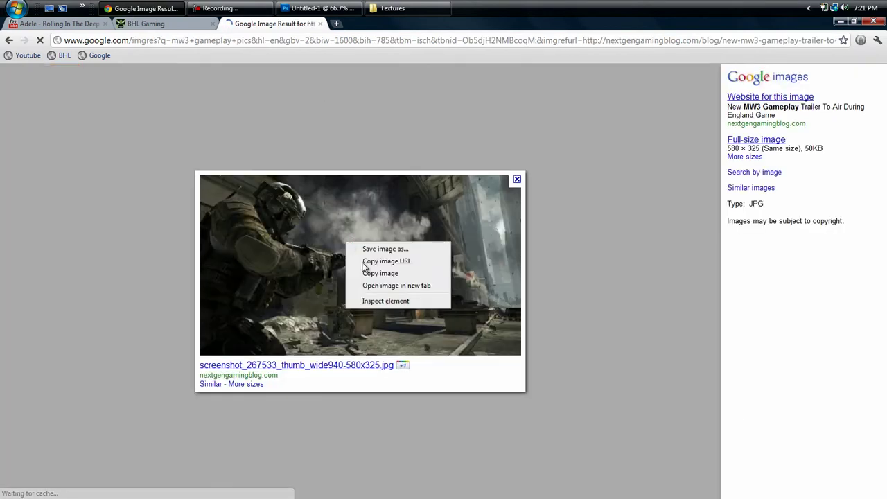
left_click(380, 273)
left_click(10, 40)
Paste the copied soldier picture above Layer 0 in Photoshop and move it into the canvas's lower-right area.
key("alt+Tab")
key("Tab")
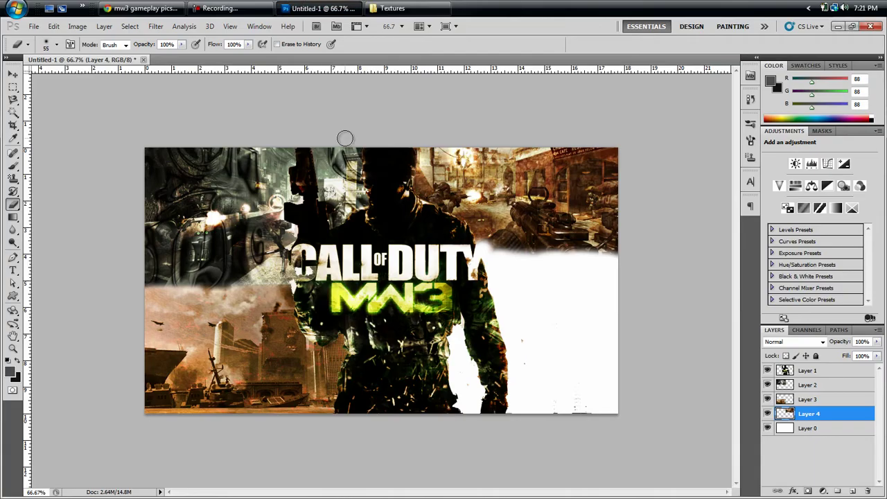
left_click(852, 429)
key("v")
left_click(53, 26)
left_click(76, 122)
left_click_drag(531, 326, 587, 361)
Scale and reposition the pasted soldier picture with Free Transform to fill the whole lower-right area.
key("ctrl+t")
left_click_drag(630, 287, 642, 251)
left_click_drag(571, 356, 619, 332)
left_click_drag(568, 403, 568, 425)
left_click_drag(435, 337, 427, 337)
left_click_drag(548, 355, 553, 352)
key("Return")
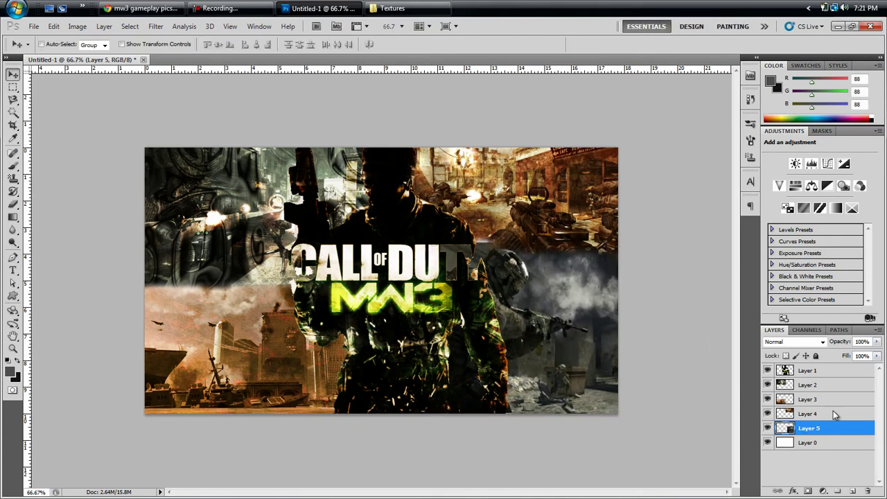
Erase the part of the lower-right soldier picture that covers the TY lettering, using different brush settings.
key("e")
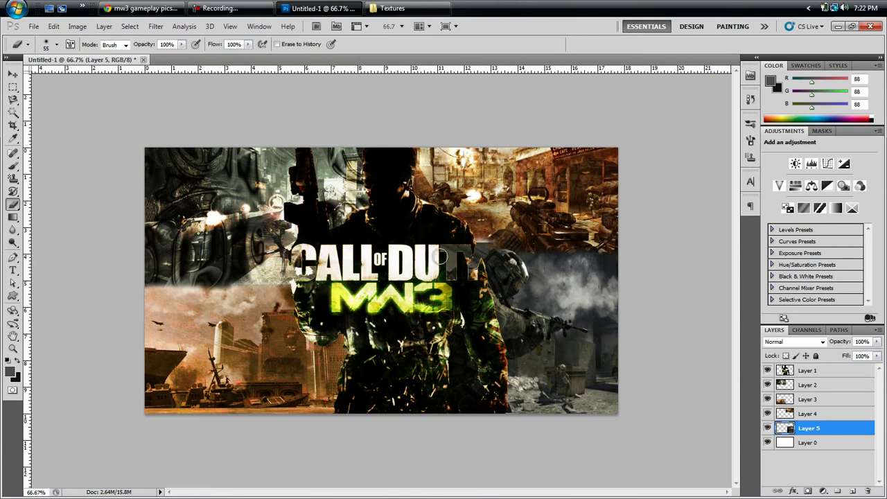
left_click(56, 44)
left_click(78, 121)
left_click(470, 254)
left_click(57, 46)
left_click(60, 120)
left_click_drag(475, 248, 501, 244)
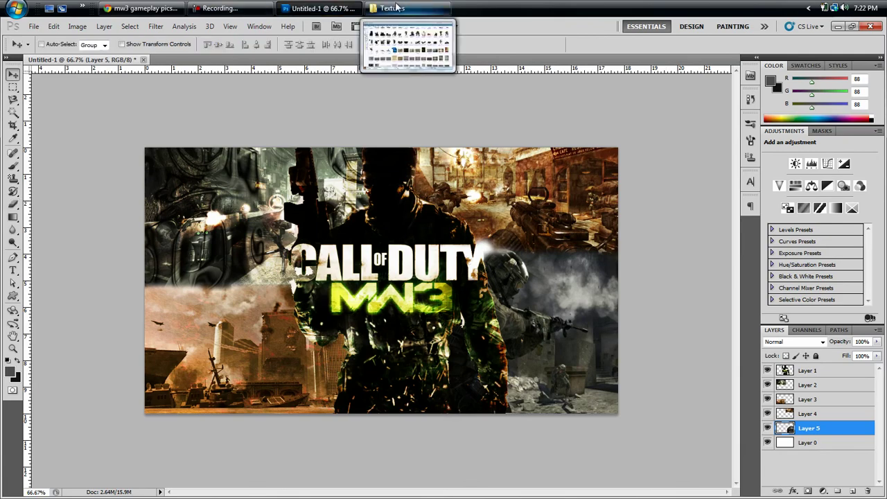
Place Wood 2 (7) from the Textures folder over the lower-right soldier picture.
left_click(391, 9)
scroll(883, 453, "down", 20)
scroll(883, 454, "down", 5)
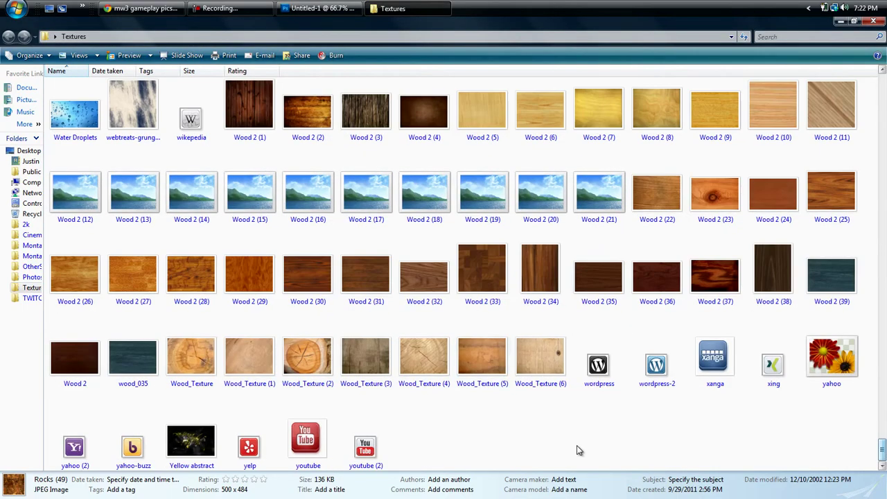
left_click_drag(599, 114, 332, 250)
left_click_drag(458, 291, 606, 367)
key("Return")
Clip the Wood 2 (7) layer to Layer 5 and set its blend mode to Overlay.
right_click(819, 428)
left_click(791, 292)
left_click(823, 342)
left_click(796, 190)
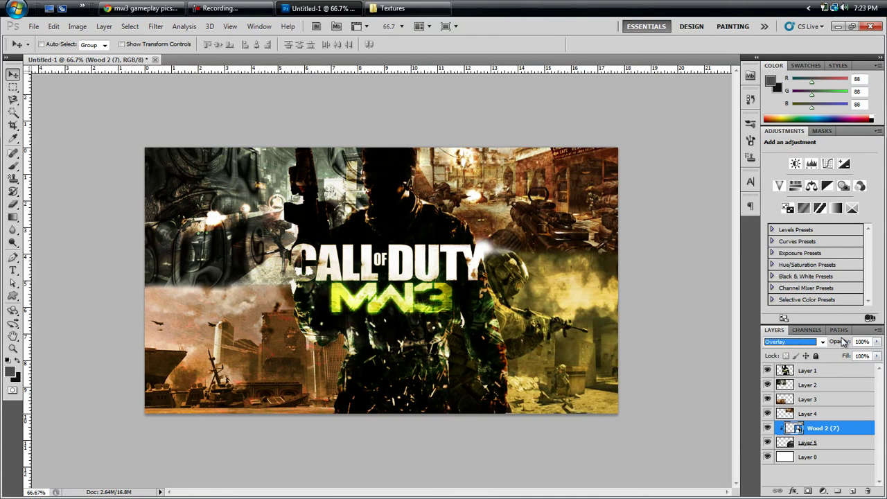
Merge the Wood 2 (7) texture down into Layer 5.
right_click(846, 437)
right_click(846, 426)
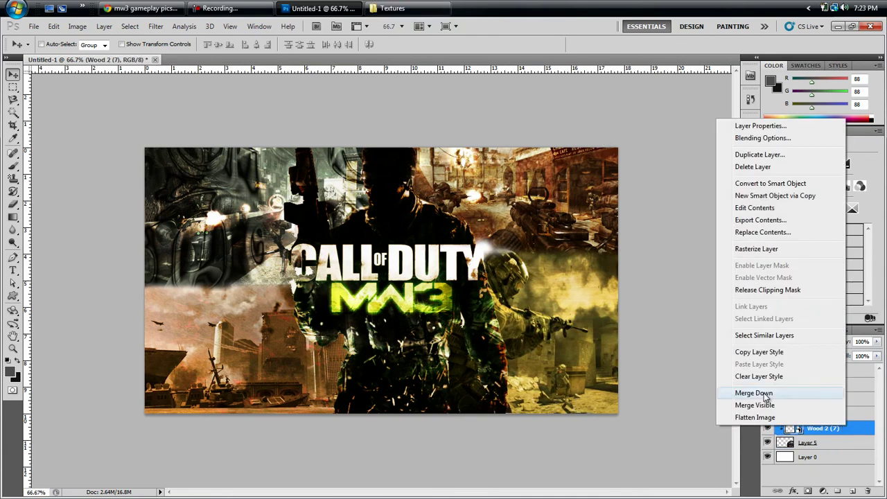
left_click(770, 392)
Place Dark (3) from the Textures folder into the graphic and move its layer to the top of the layer stack.
left_click(392, 8)
scroll(444, 270, "up", 15)
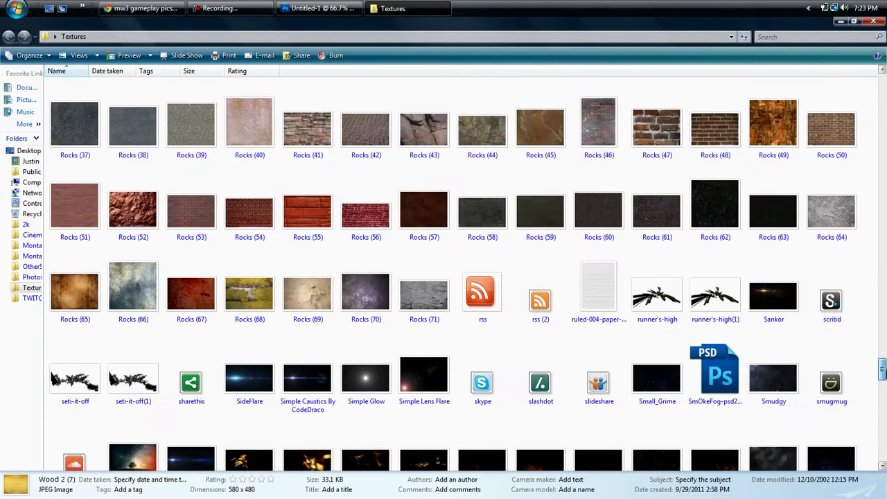
scroll(464, 274, "up", 20)
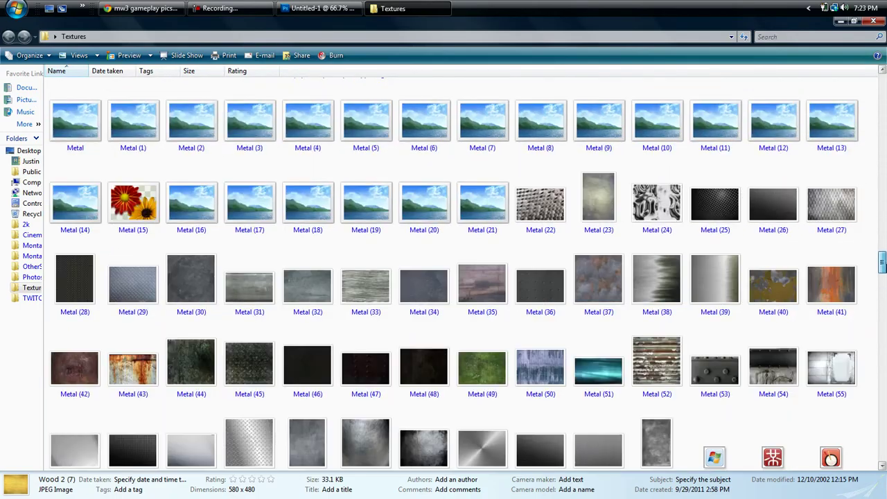
scroll(374, 326, "up", 20)
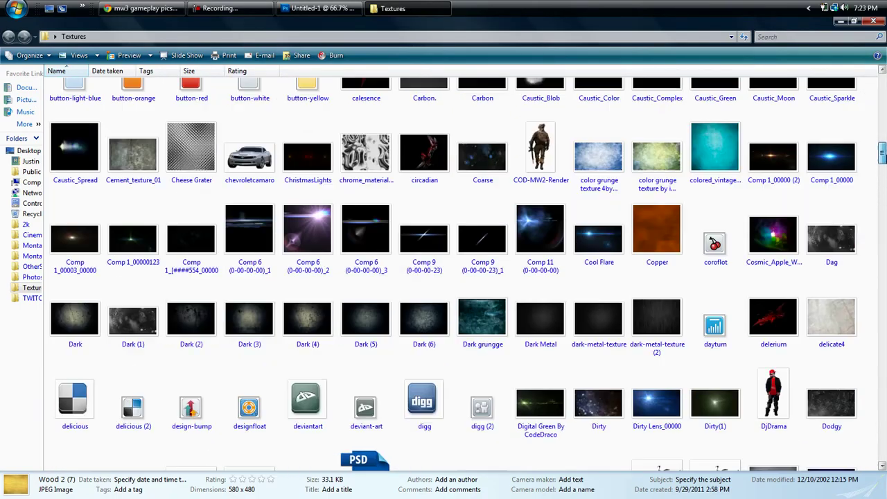
left_click(324, 7)
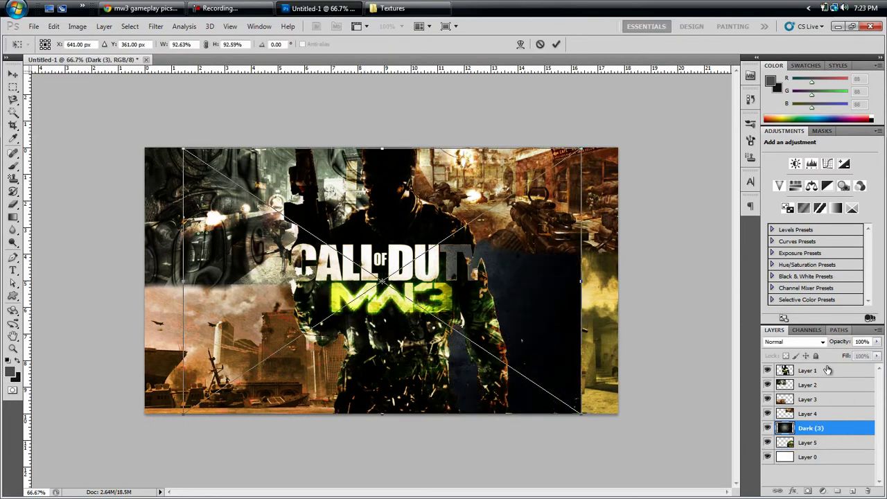
left_click(557, 44)
left_click_drag(837, 429, 824, 370)
Stretch the Dark (3) texture sideways so that it covers the whole canvas.
key("ctrl+t")
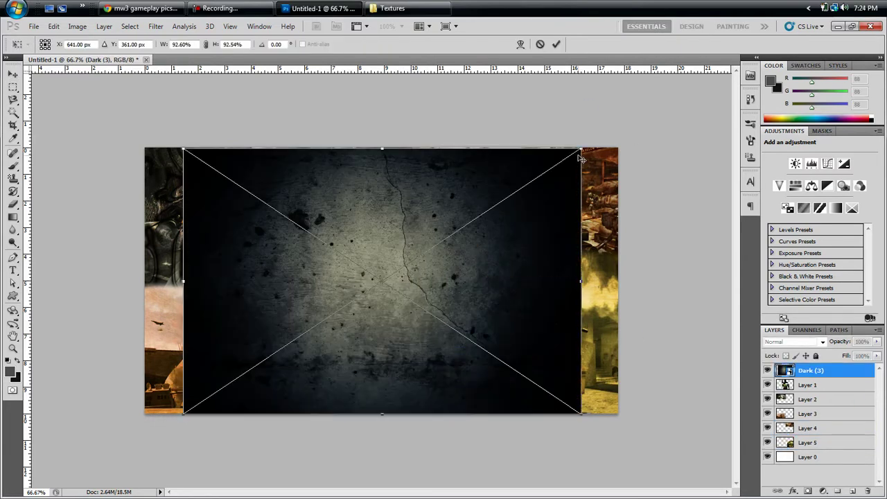
left_click_drag(582, 149, 620, 147)
left_click_drag(183, 148, 145, 148)
Set the Dark (3) layer's blend mode to Overlay and its opacity to 17%.
left_click(822, 342)
left_click(774, 189)
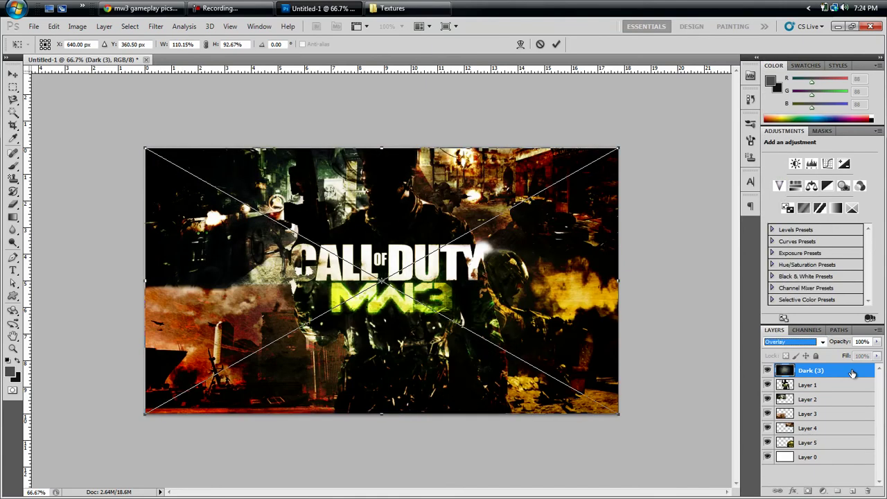
key("Return")
left_click(876, 342)
left_click_drag(874, 355, 831, 356)
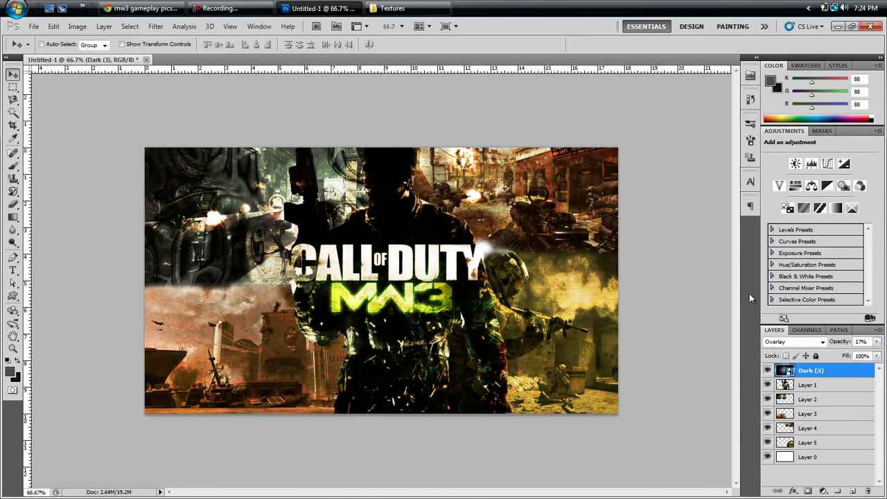
Switch to the browser, open the LMFAO Party Rock video on YouTube, and return to Photoshop.
left_click(142, 8)
left_click(55, 24)
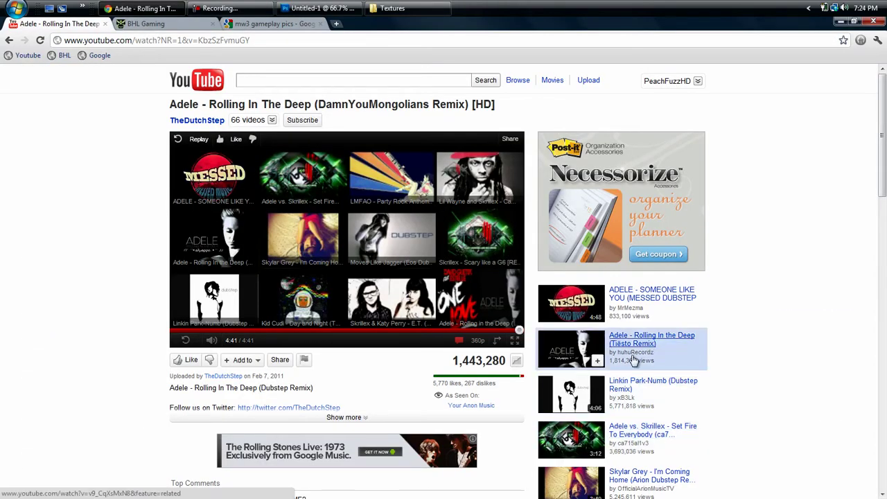
left_click_drag(882, 191, 884, 235)
left_click(320, 8)
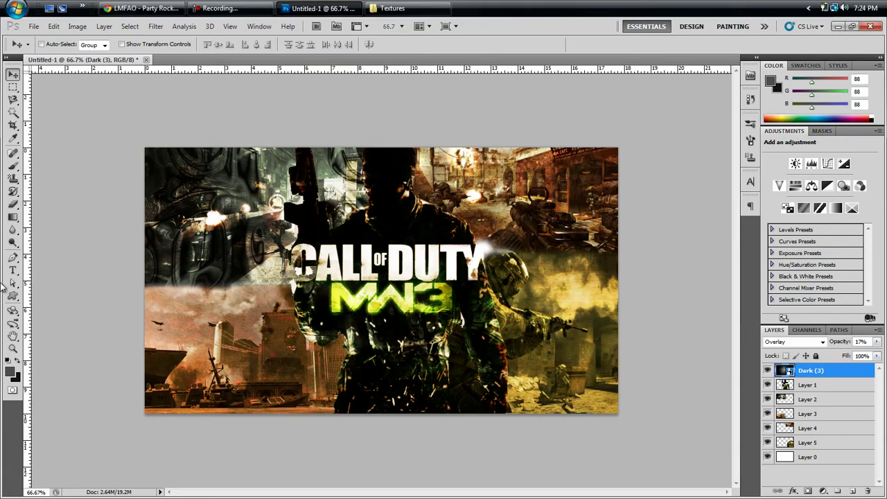
key("t")
left_click(223, 429)
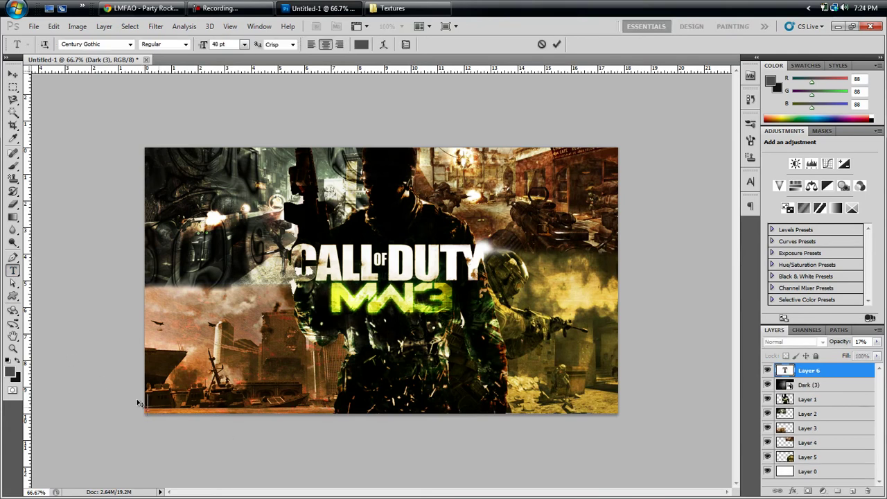
right_click(848, 373)
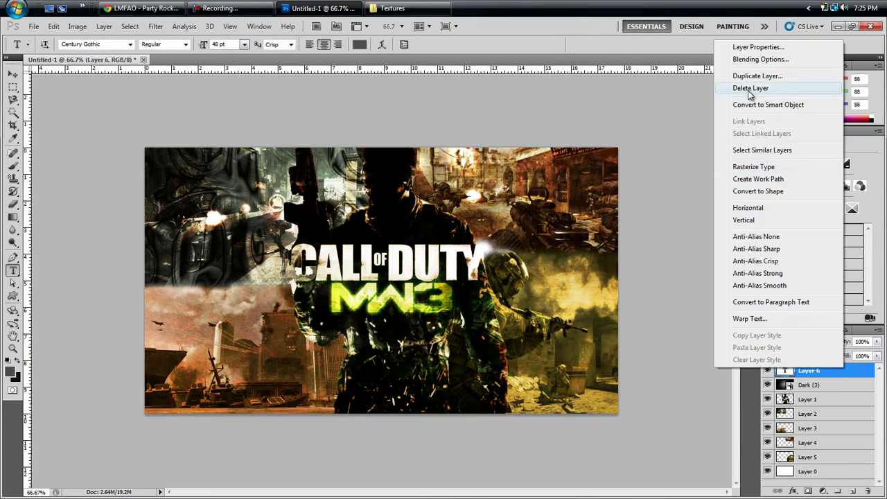
left_click(742, 87)
Draw a rectangular bar across the full width of the graphic's lower edge and rasterize its layer.
left_click(14, 296)
left_click(61, 294)
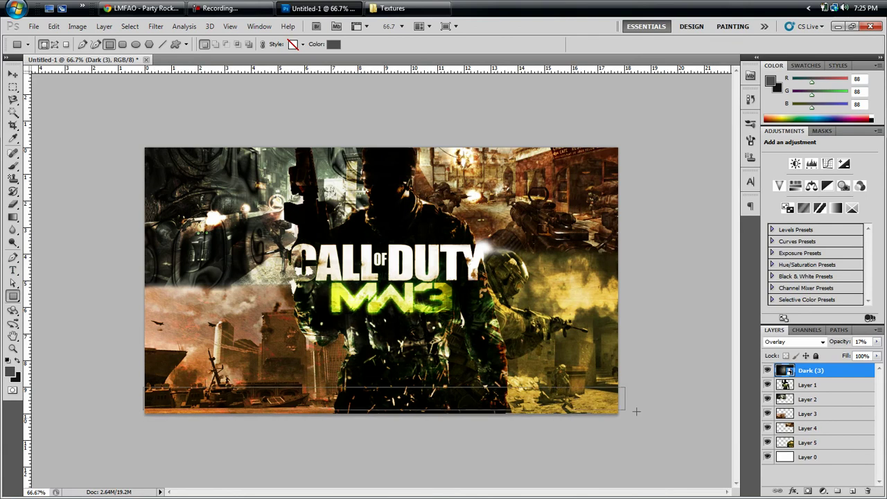
left_click_drag(622, 416, 622, 417)
right_click(848, 374)
left_click(745, 119)
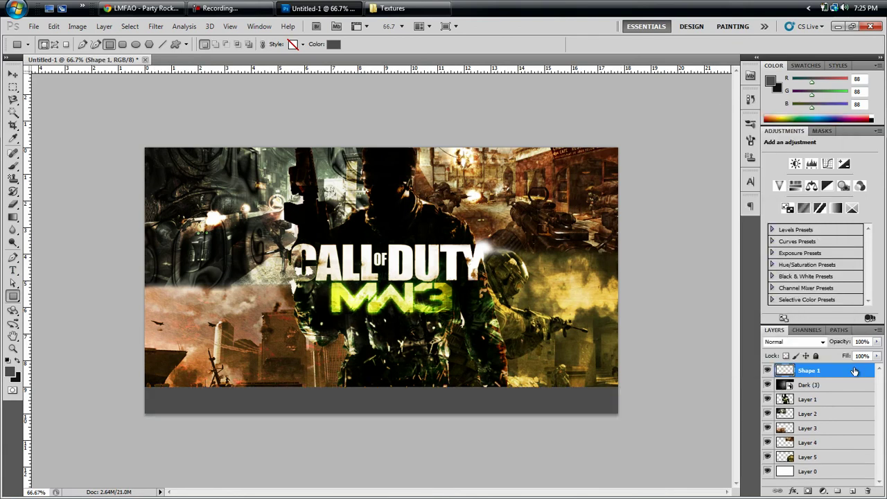
Give the bar on the Shape 1 layer a black Color Overlay.
left_click(542, 304)
left_click(725, 196)
left_click(620, 257)
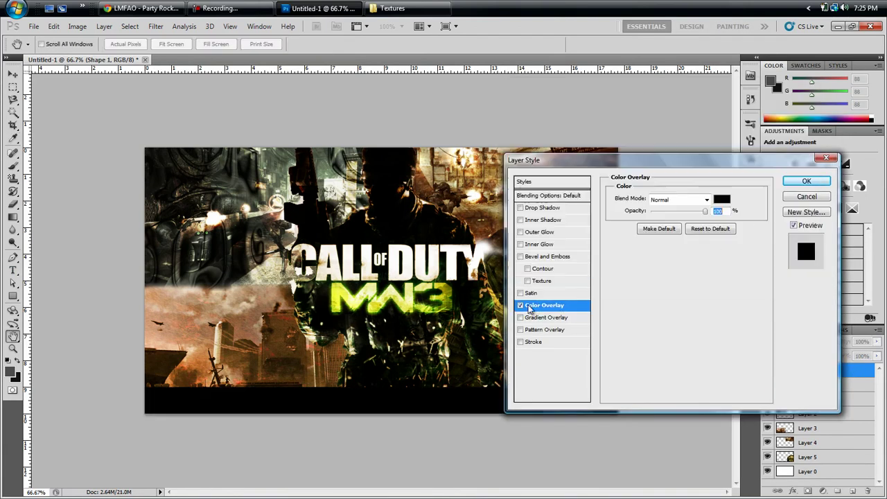
left_click(764, 111)
Add a thin off-white (f8f4f4) stroke to the black bar and apply the layer style.
left_click(534, 342)
left_click(637, 269)
mouse_move(575, 159)
left_mouse_down()
mouse_move(564, 135)
mouse_move(515, 118)
left_mouse_up()
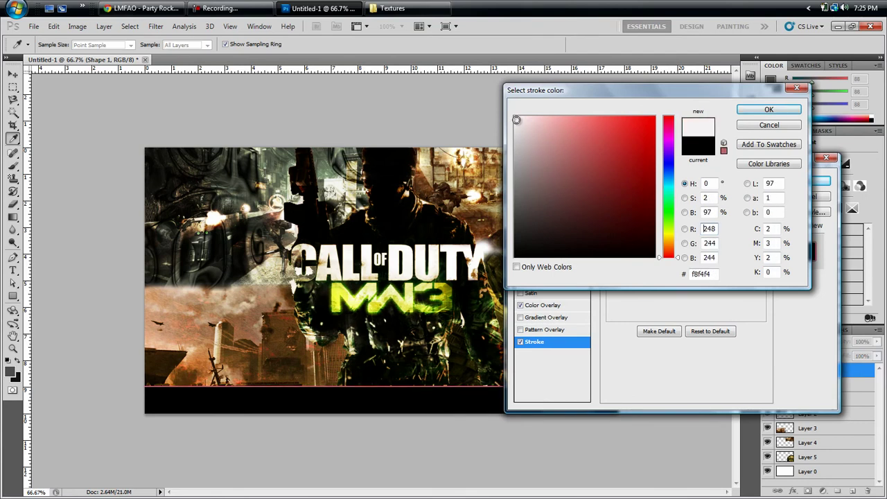
left_click(595, 184)
left_click(769, 111)
left_click(802, 179)
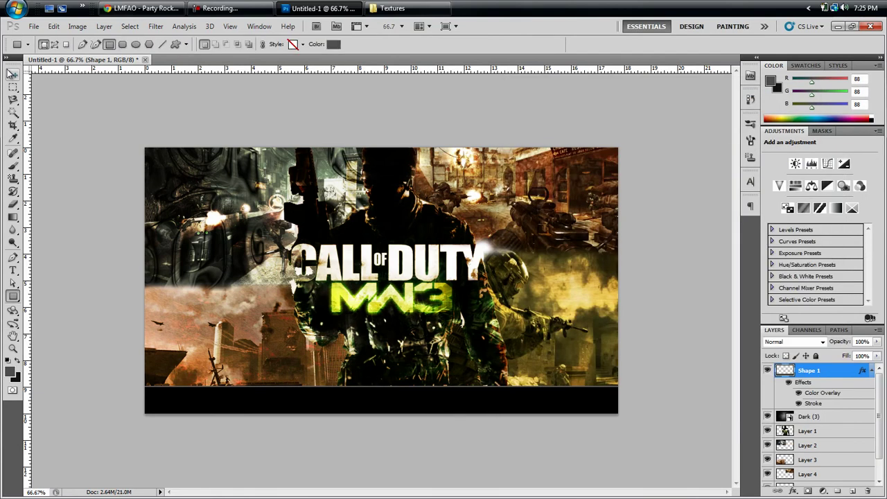
Lower the black bar and label it in 30 pt Century Gothic with Offical gfx at its right end and Peachfuzz at its left end.
key("v")
key("t")
left_click(161, 411)
left_click(243, 44)
left_click(228, 184)
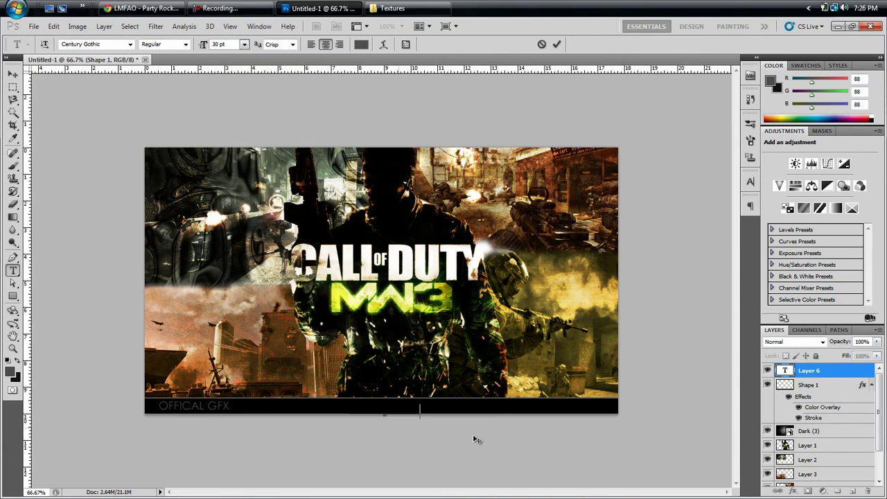
left_click(556, 44)
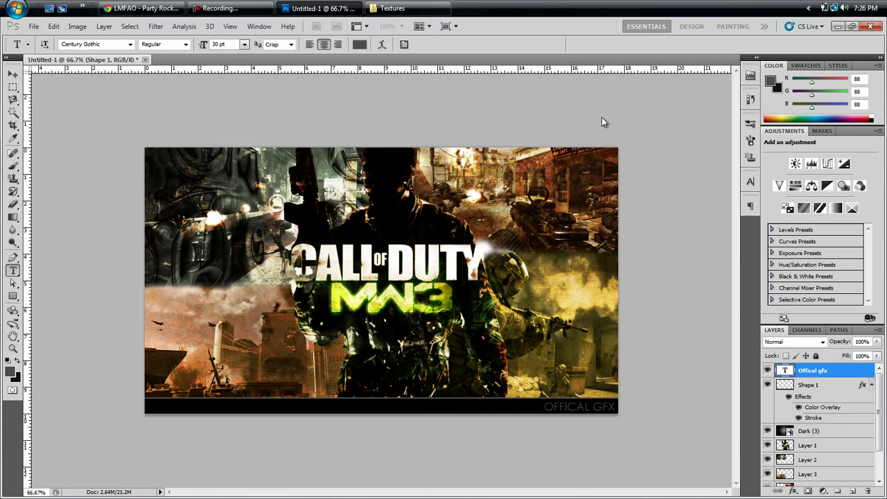
left_click(158, 409)
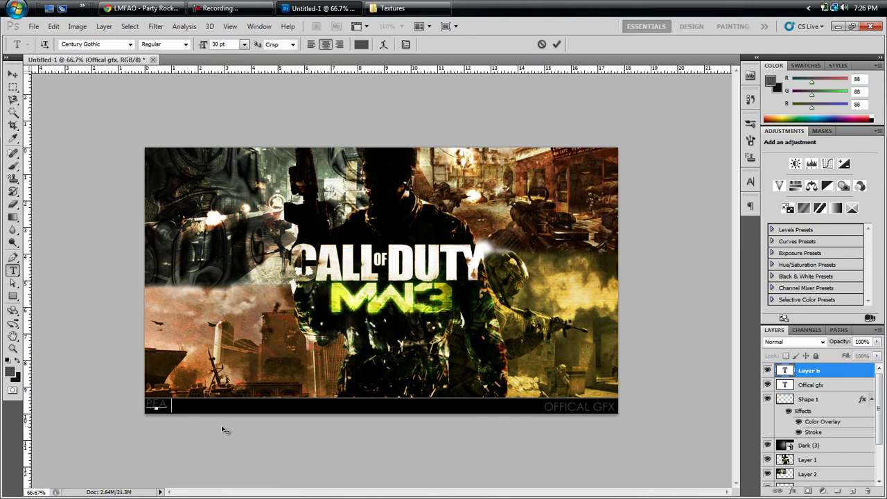
left_click(556, 44)
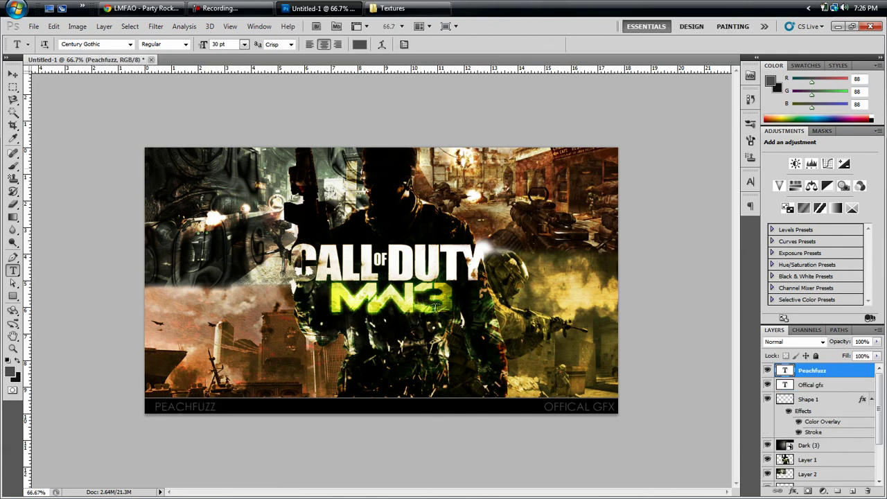
Place the Logo picture from the PhotoshopPictures folder into the graphic.
left_click(838, 27)
left_click(840, 22)
double_click(62, 150)
left_click_drag(715, 190, 375, 390)
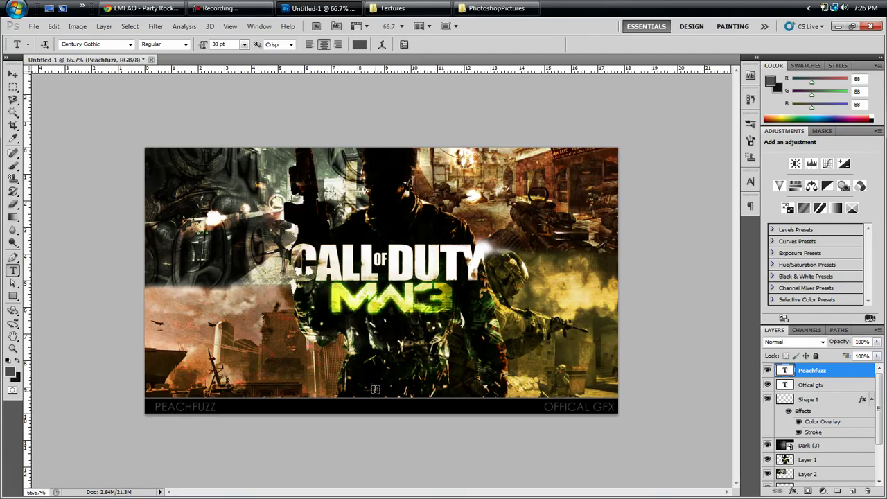
key("Return")
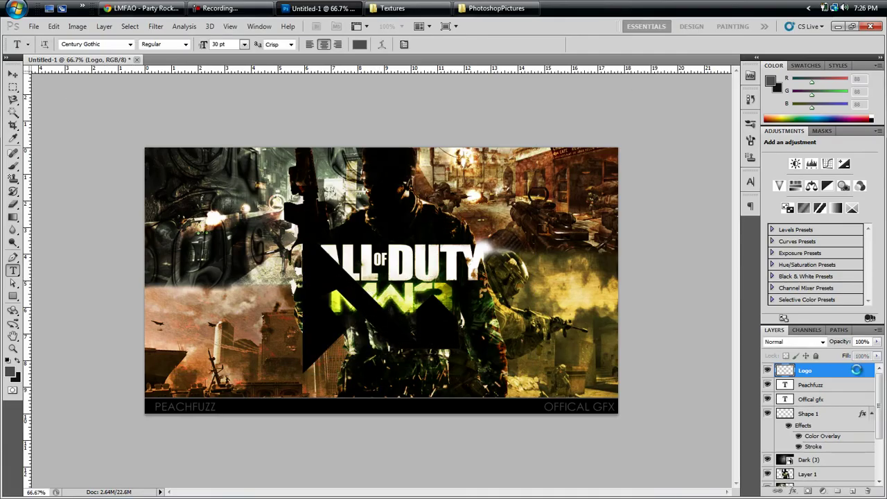
Give the Logo layer a Color Overlay in green 599e09.
double_click(841, 370)
left_click(543, 305)
left_click(721, 198)
left_click(616, 191)
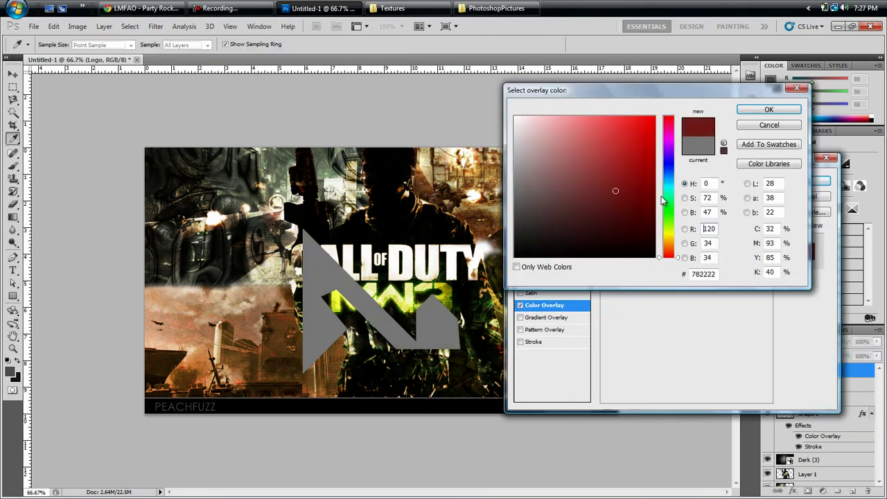
left_click(669, 185)
left_click_drag(650, 180, 650, 167)
left_click_drag(669, 209, 669, 223)
left_click(648, 170)
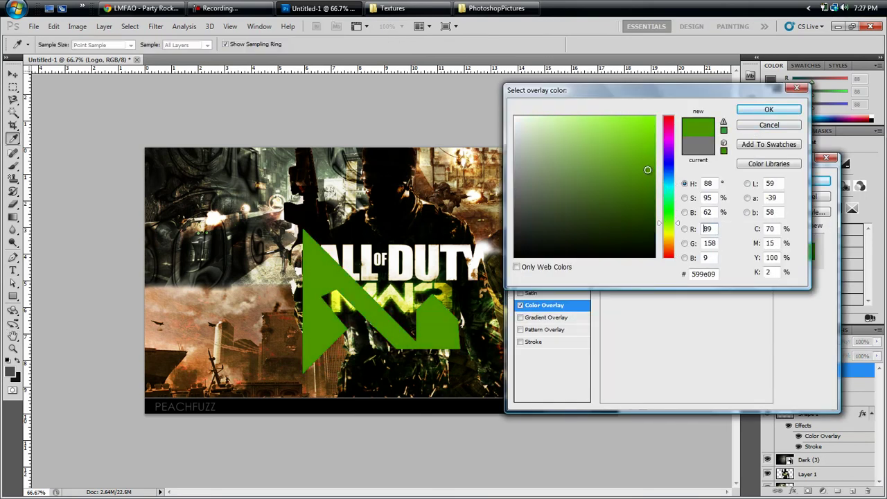
left_click(757, 110)
Add a thin black outside stroke and an inner shadow to the logo.
left_click(532, 344)
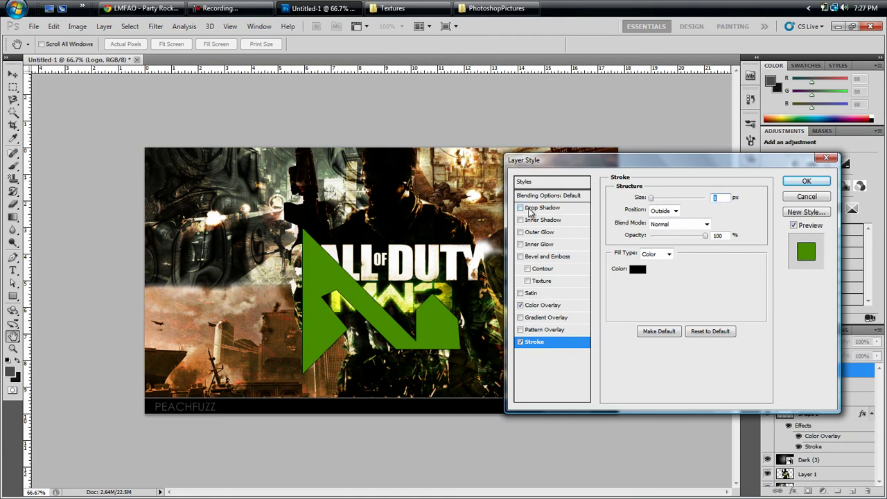
left_click(806, 180)
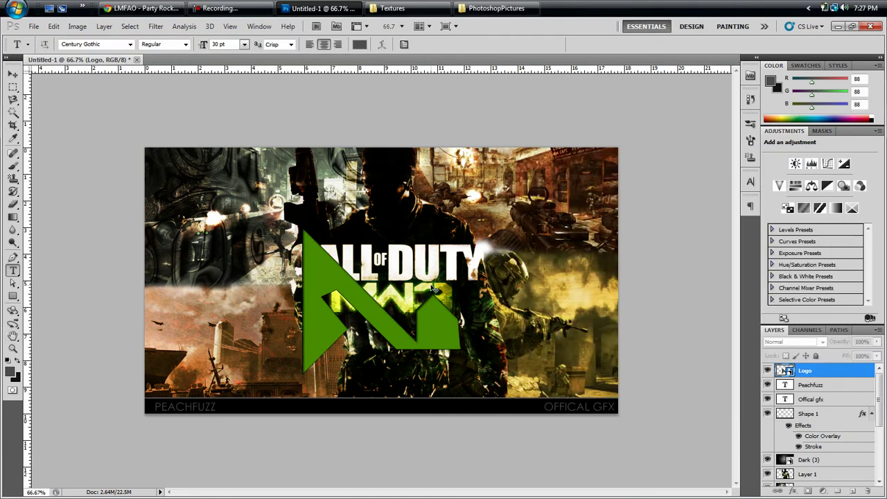
Shrink the logo to about 20% width and 17% height and place it at the middle of the black bar.
key("ctrl+t")
left_click_drag(327, 266, 327, 322)
left_click_drag(302, 286, 374, 365)
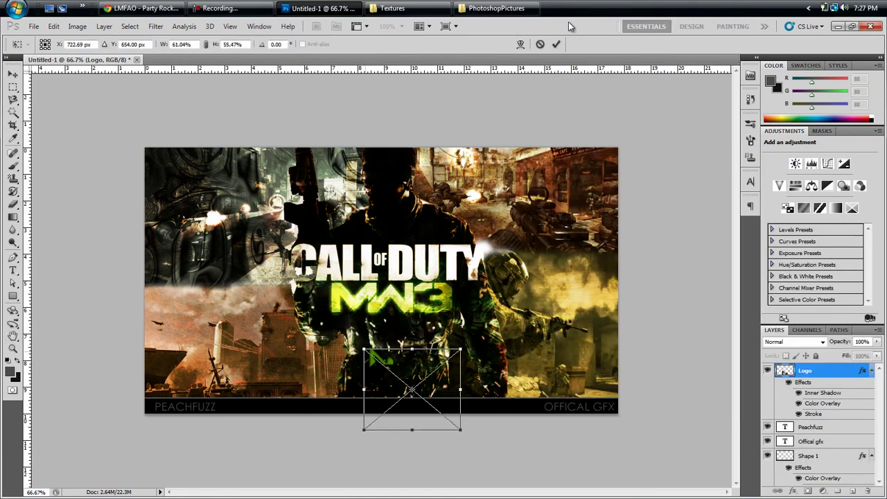
left_click(556, 44)
key("ctrl+t")
left_click_drag(360, 348, 413, 392)
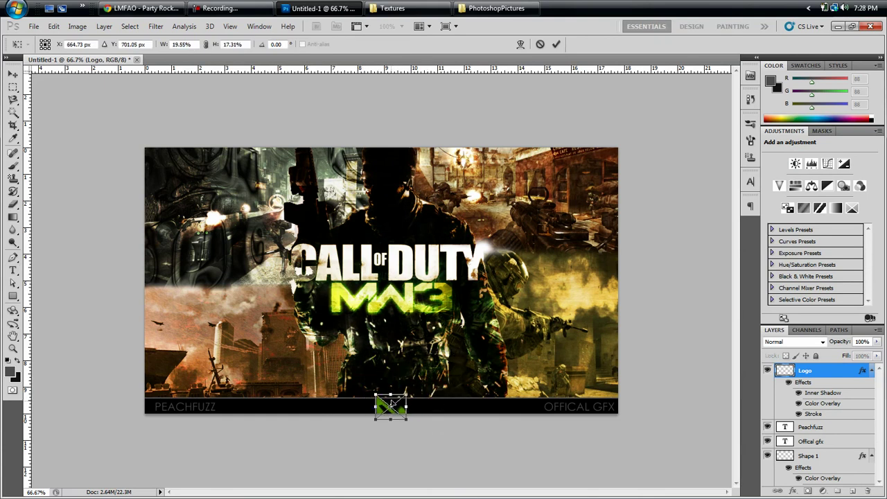
key("Return")
key("t")
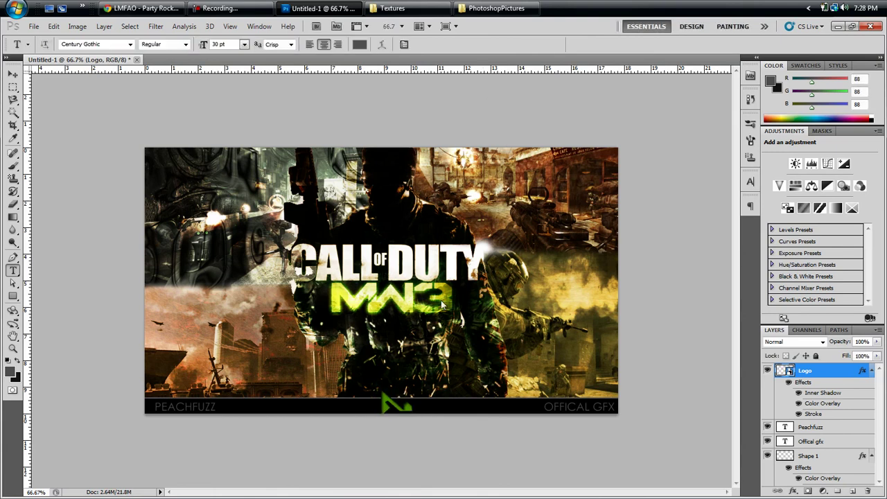
Save the graphic for the web as a PNG-24 with transparency turned off.
left_click(33, 25)
left_click(83, 220)
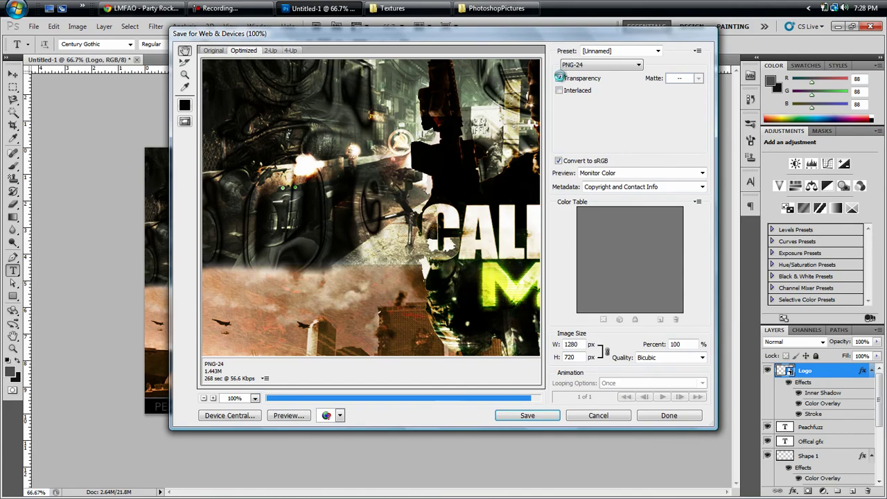
left_click(559, 79)
left_click(527, 415)
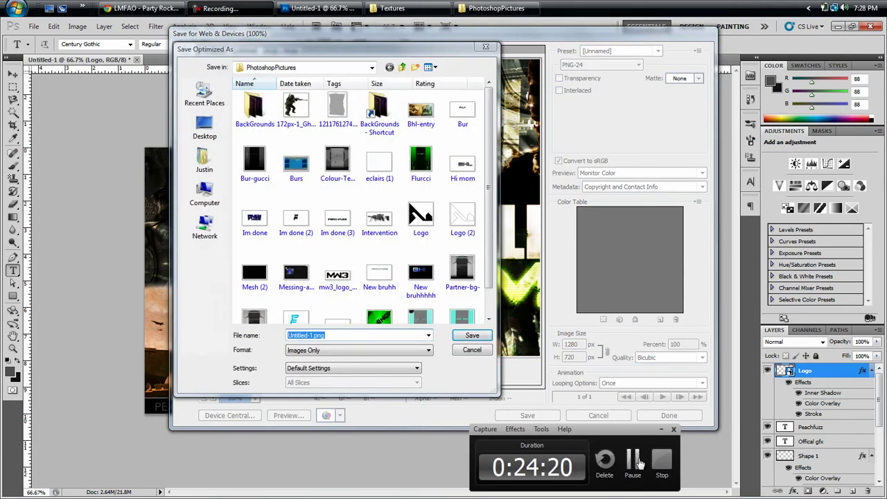